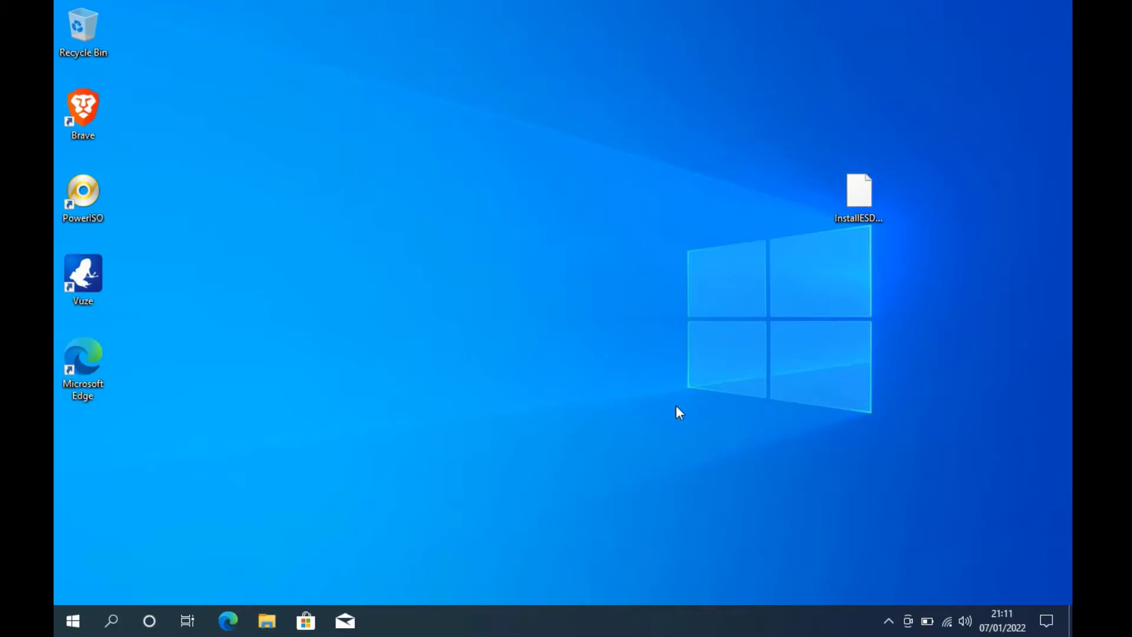
Search Google for 'transmac' in Brave and find the Acute Systems TransMac result.
drag(761, 119, 955, 286)
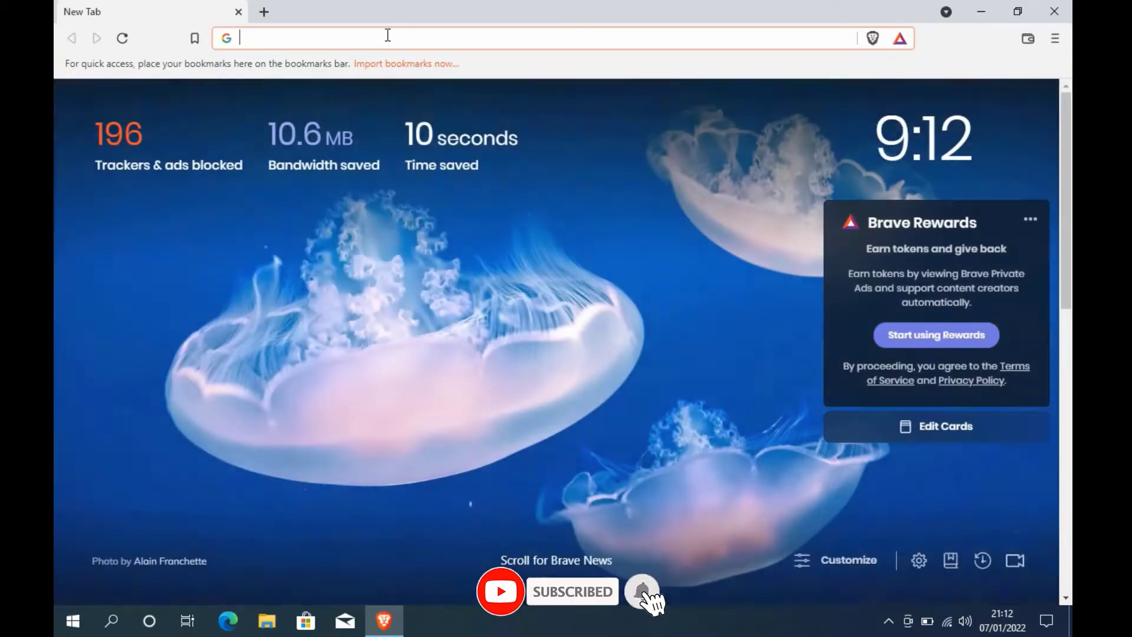
text(google.c)
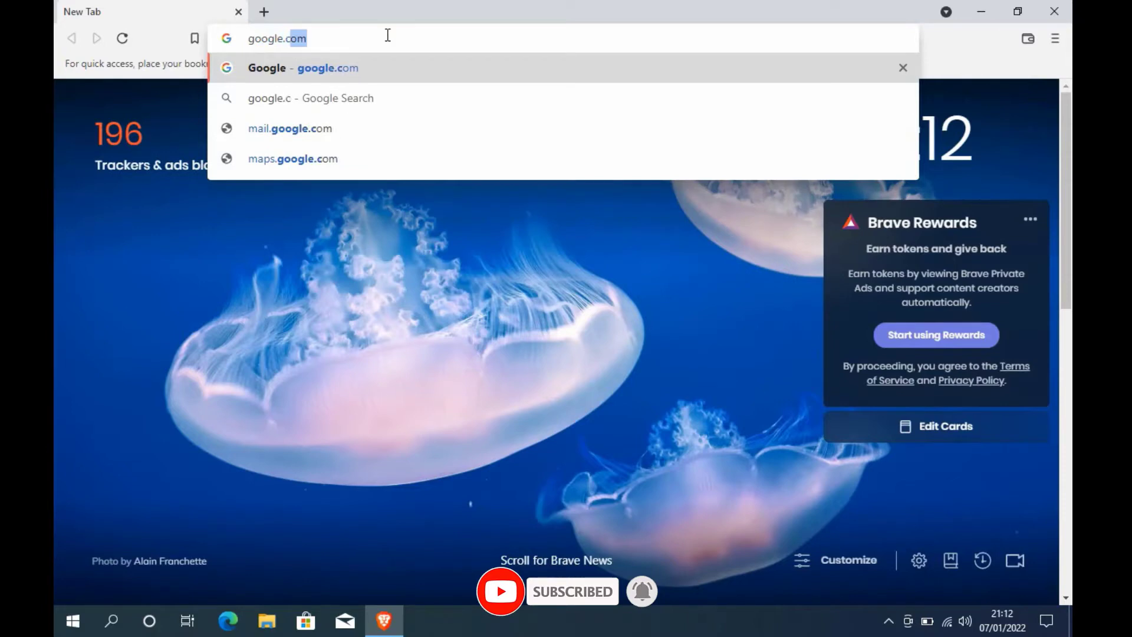
key(Return)
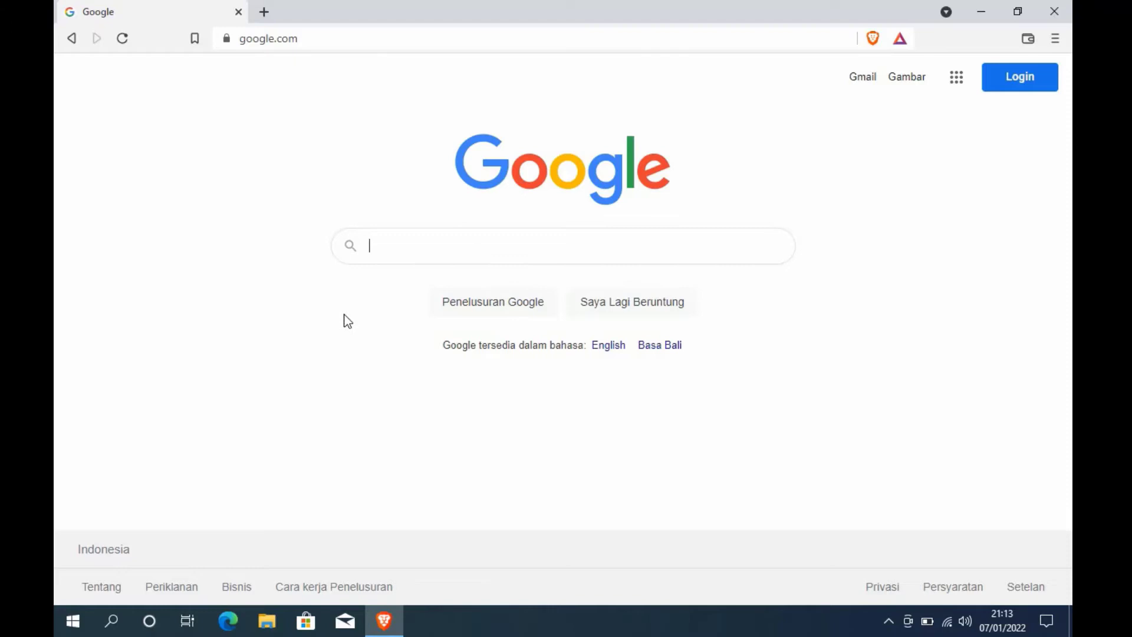
text(transmac)
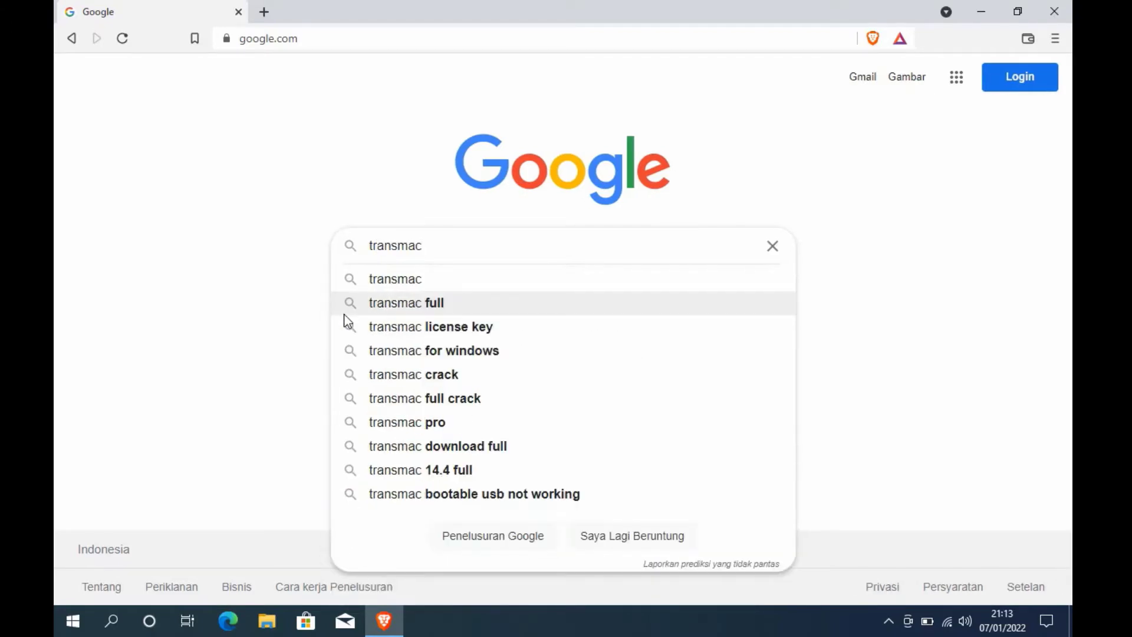
key(Return)
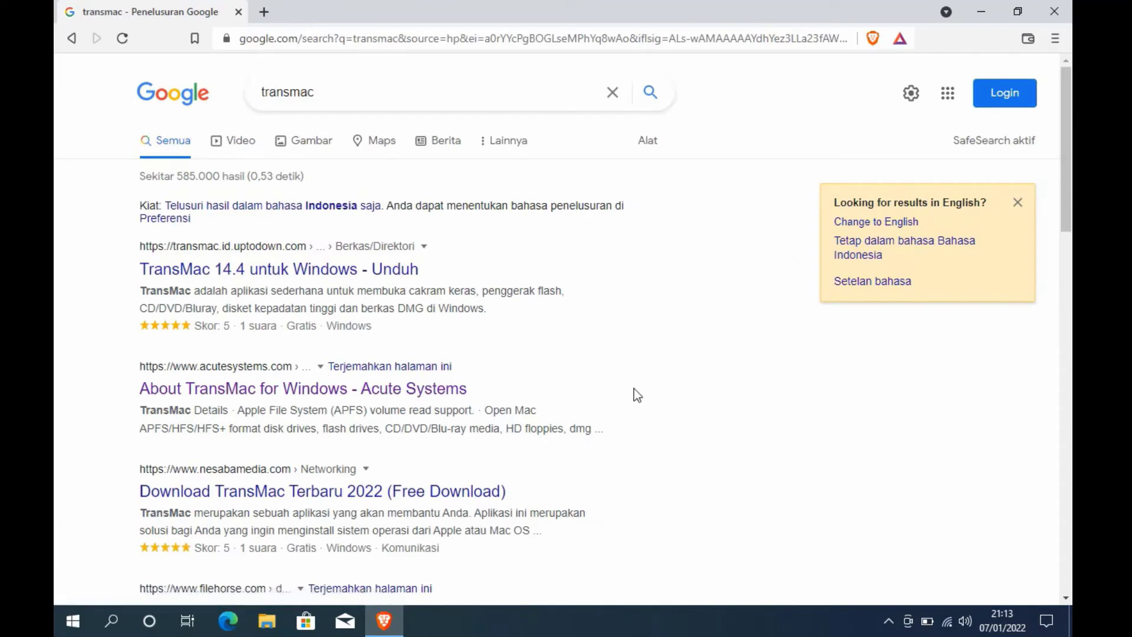
drag(134, 391, 475, 387)
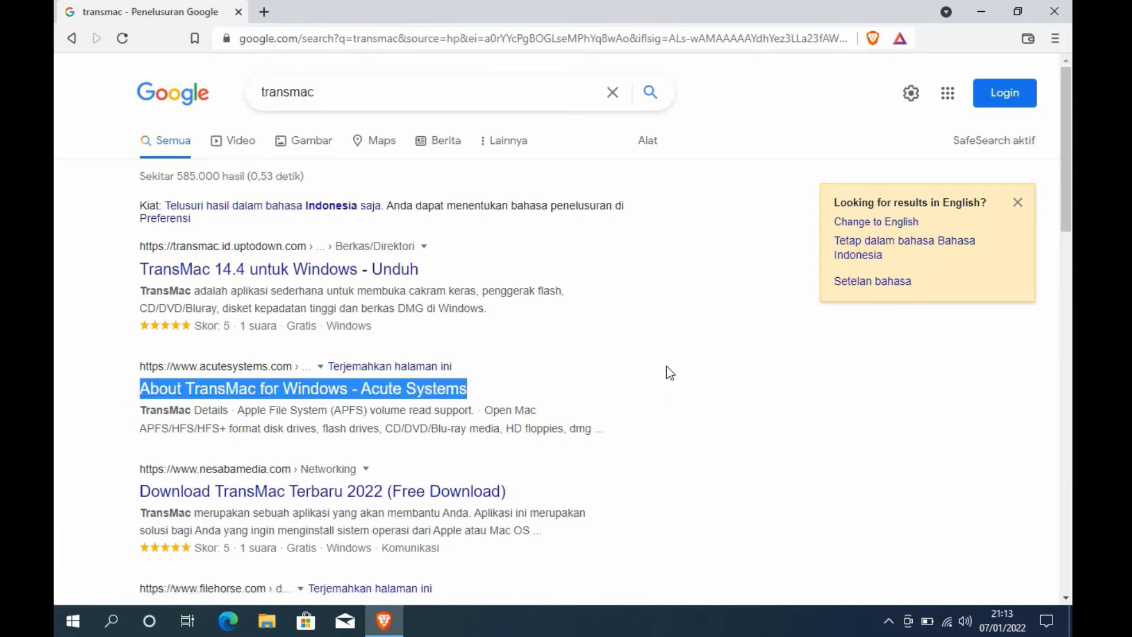
Open the Acute Systems TransMac page and save tmsetup.zip to the Desktop.
click(444, 389)
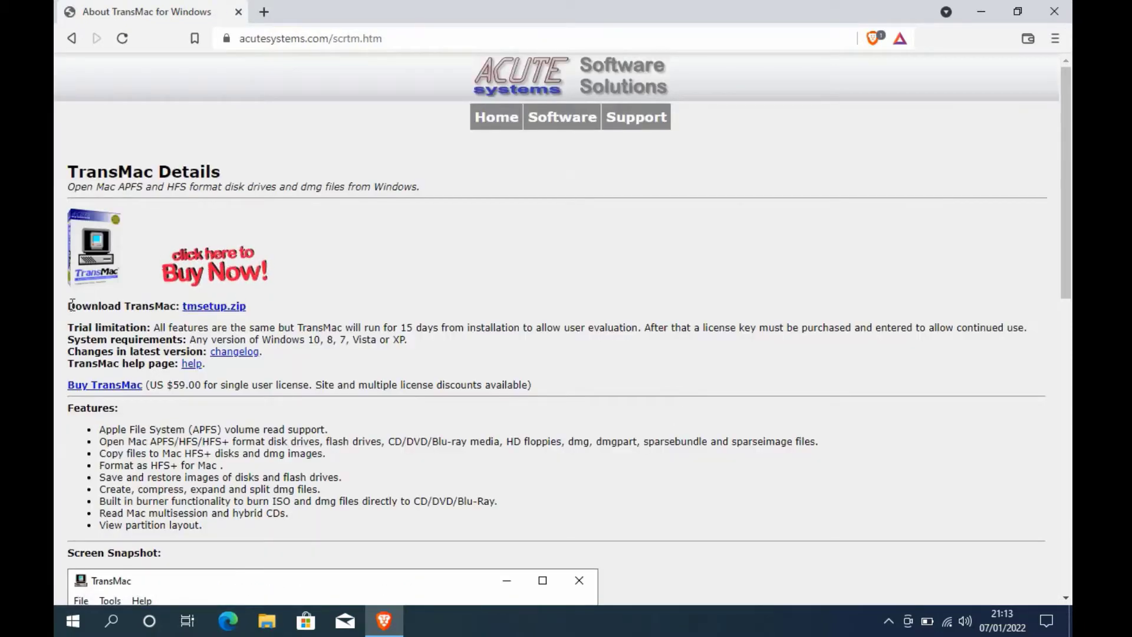
drag(66, 306, 302, 307)
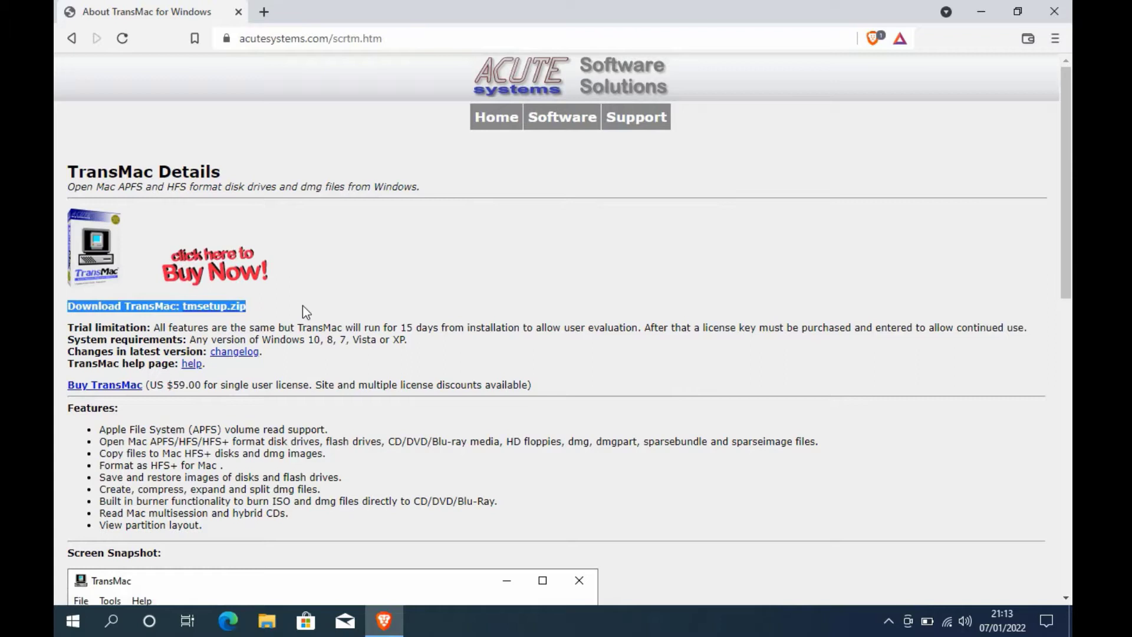
click(285, 306)
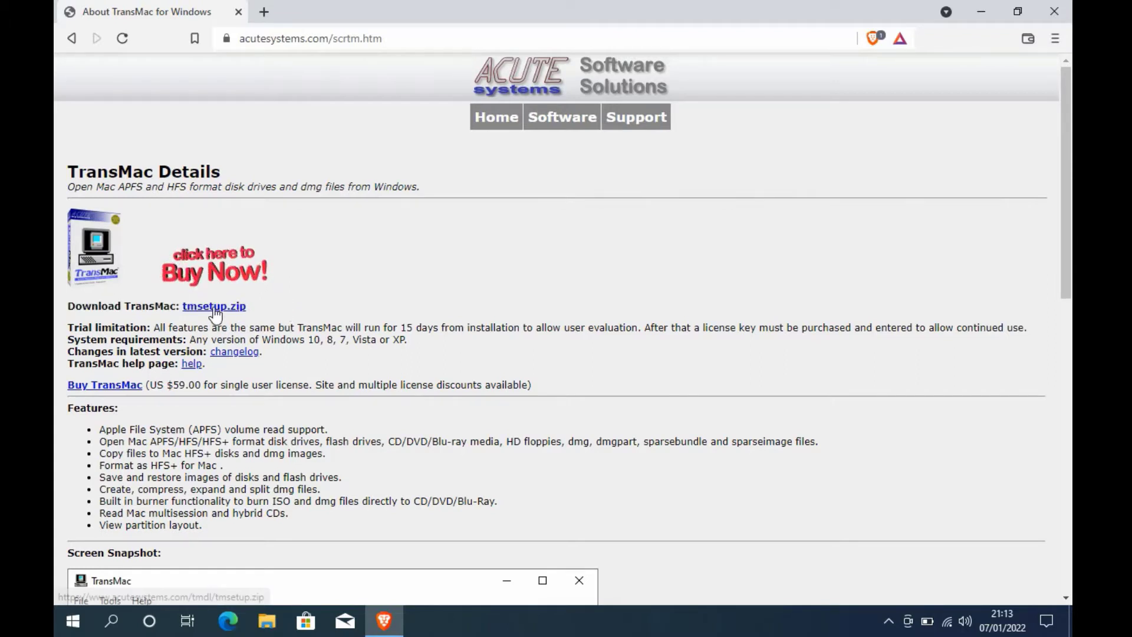
click(244, 306)
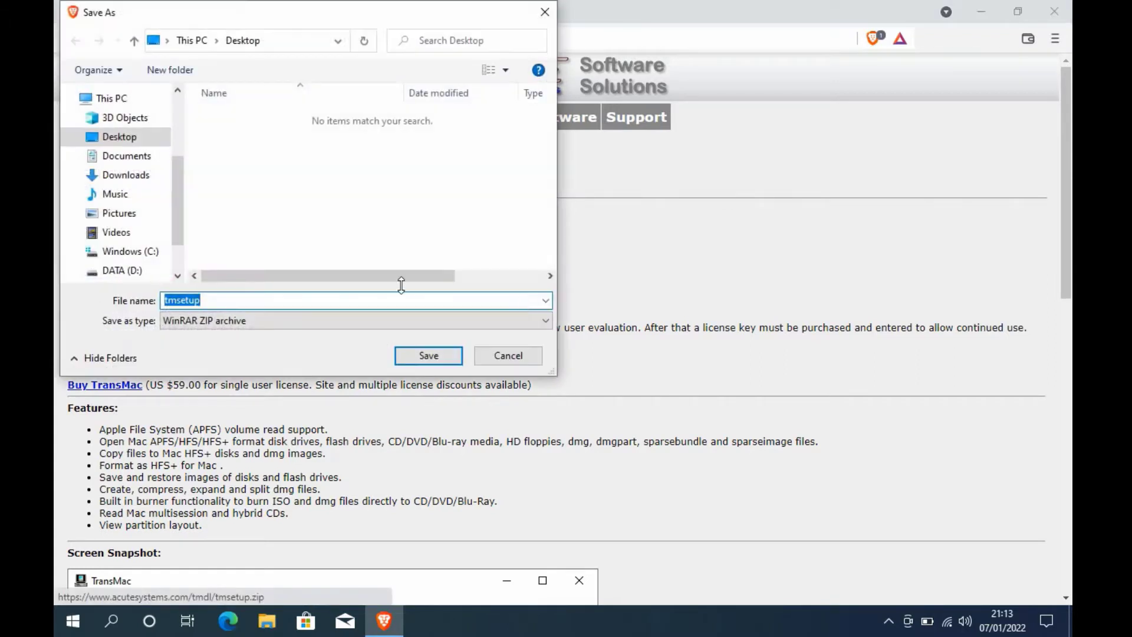
click(93, 138)
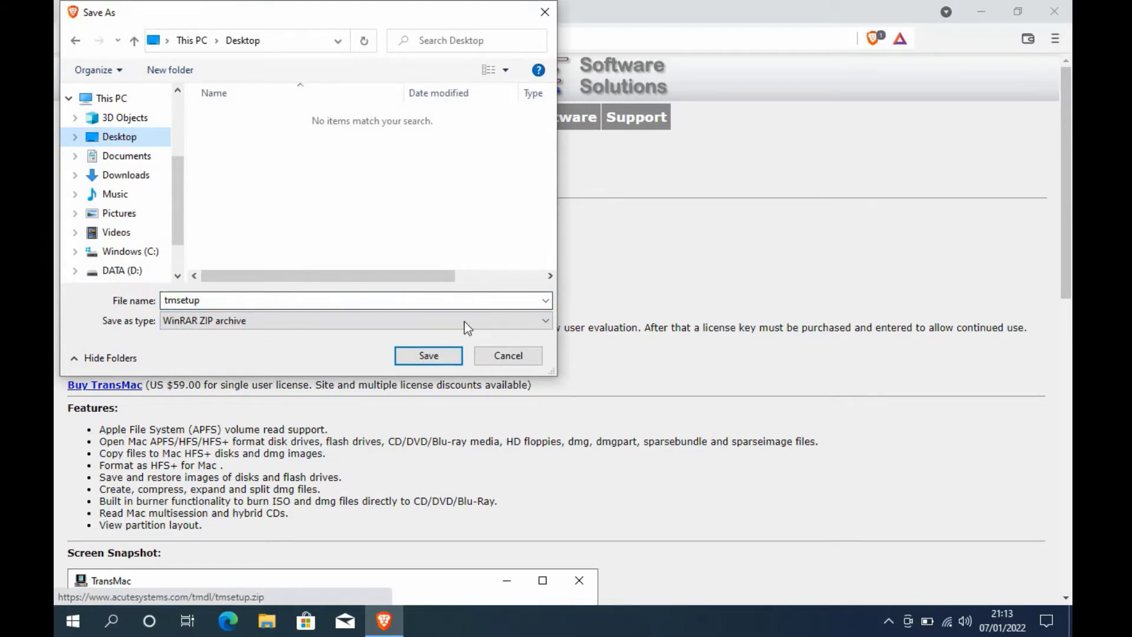
click(422, 357)
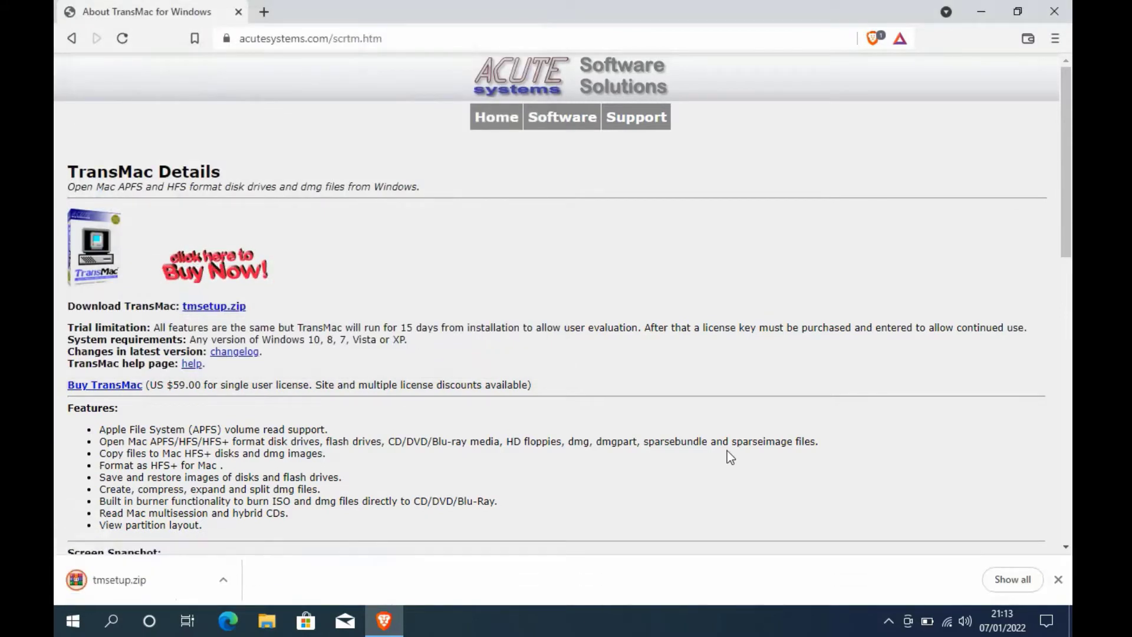
Show the downloaded tmsetup.zip in its folder and uncover the desktop.
click(1010, 579)
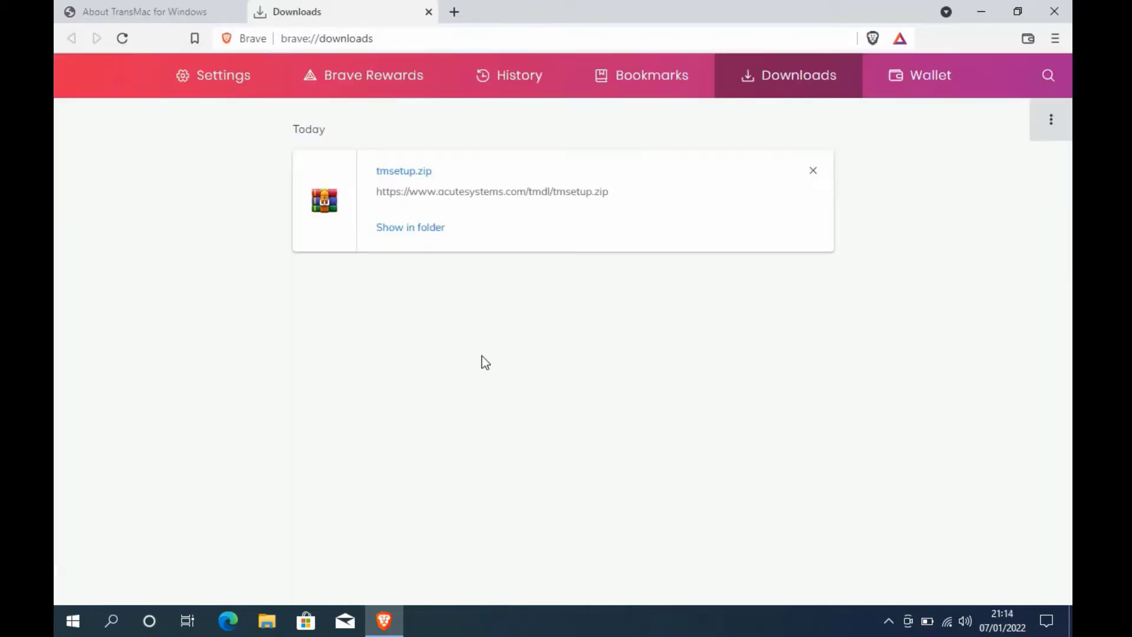
click(404, 229)
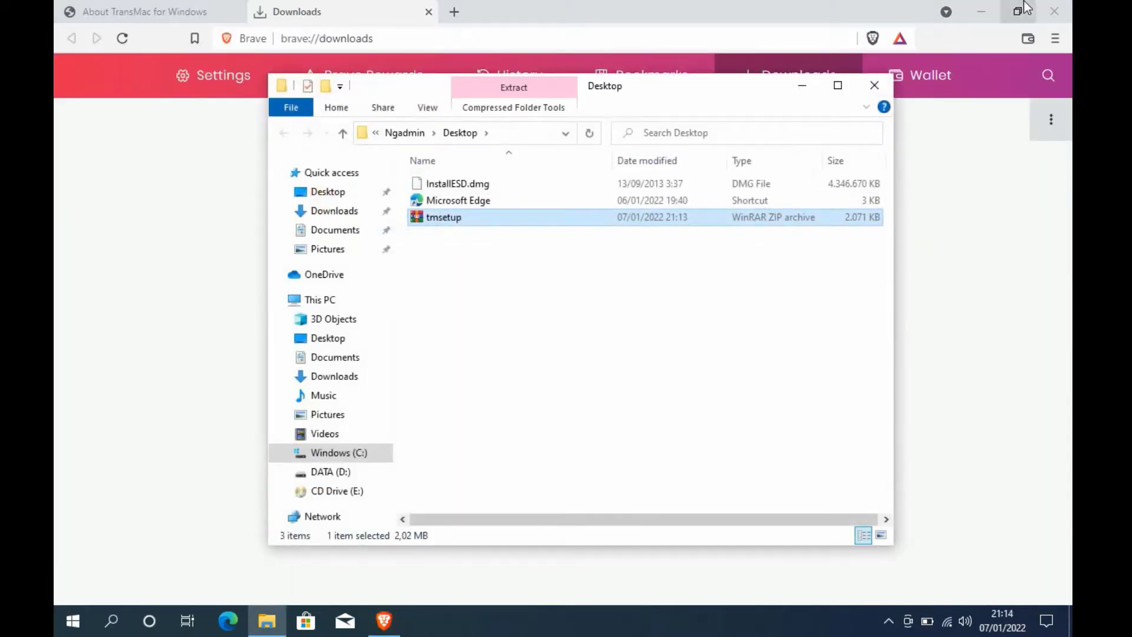
click(979, 12)
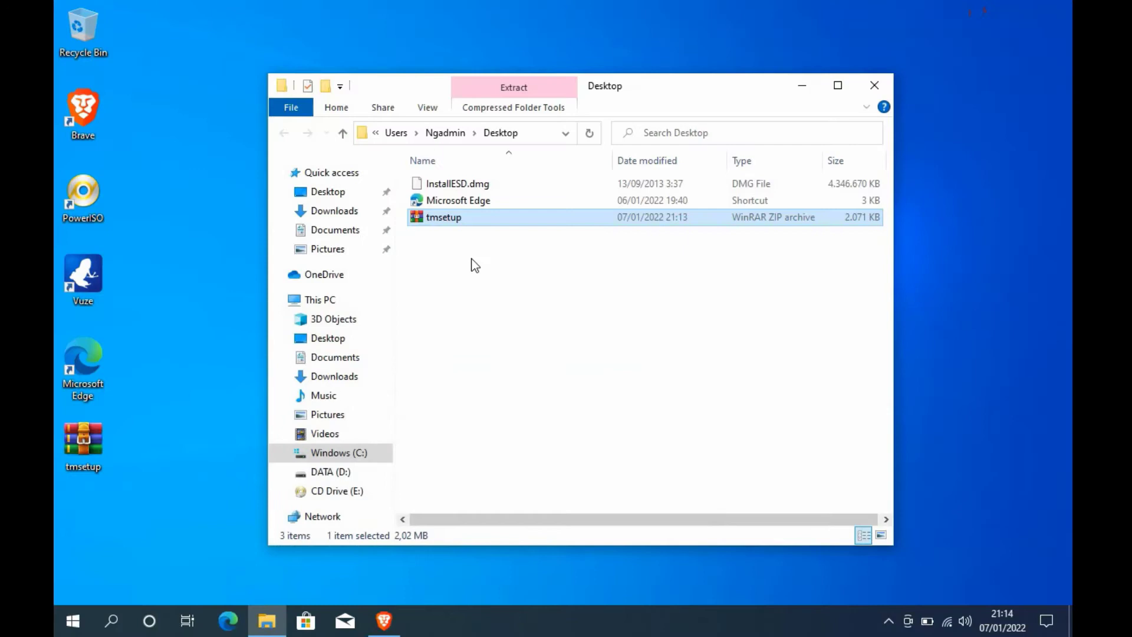
Extract tmsetup.zip to a tmsetup folder and run its setup with admin approval.
right_click(442, 219)
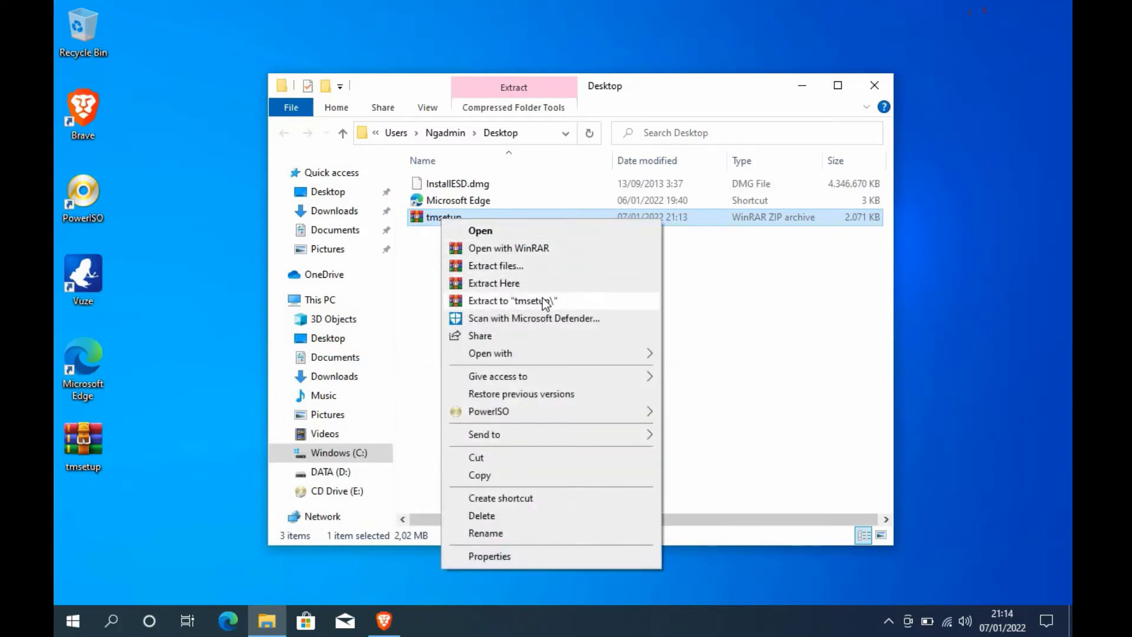
click(507, 301)
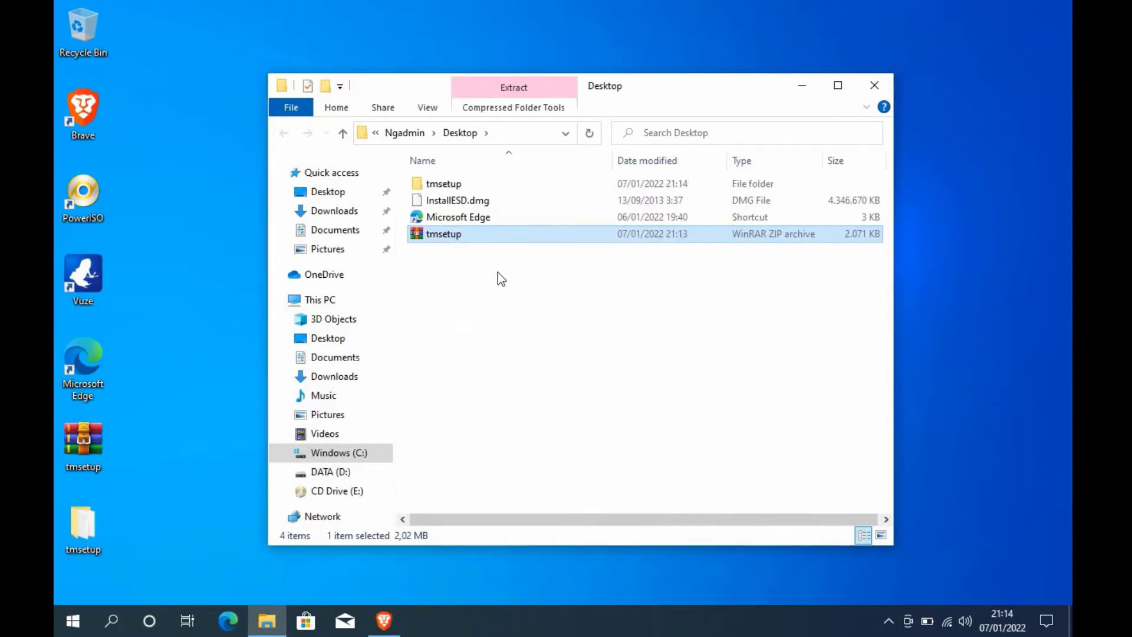
double_click(454, 187)
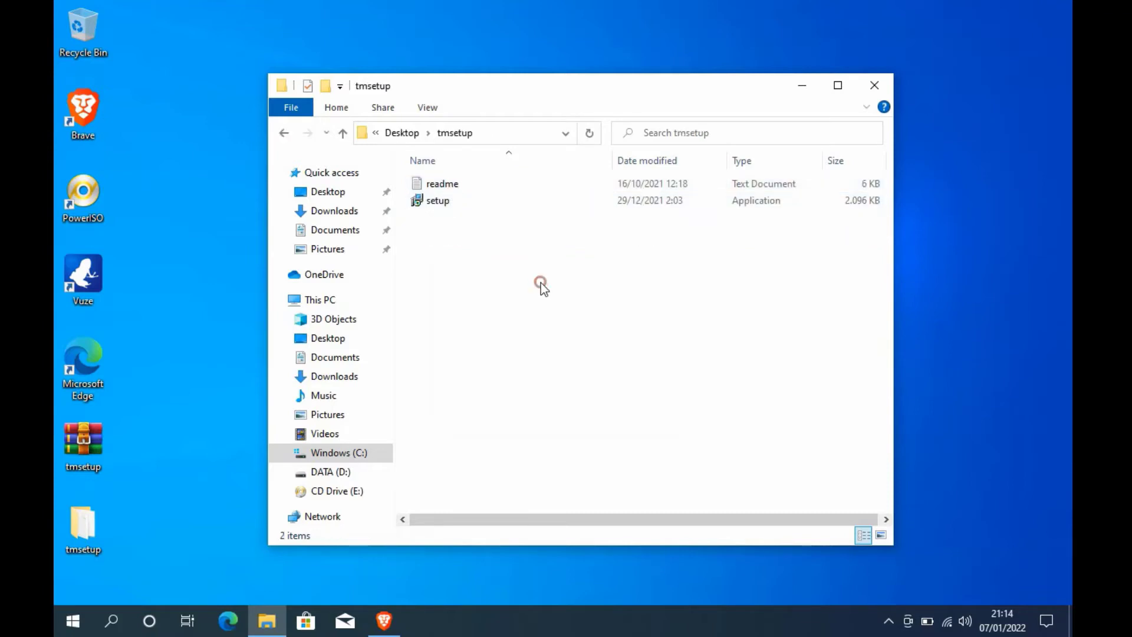
click(438, 203)
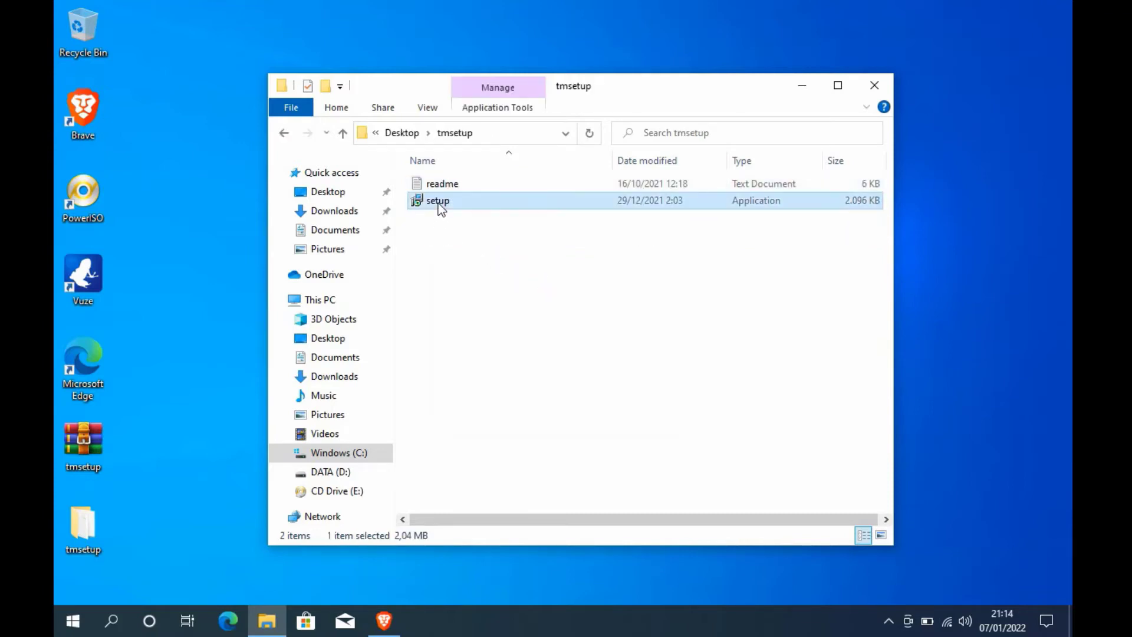
double_click(438, 203)
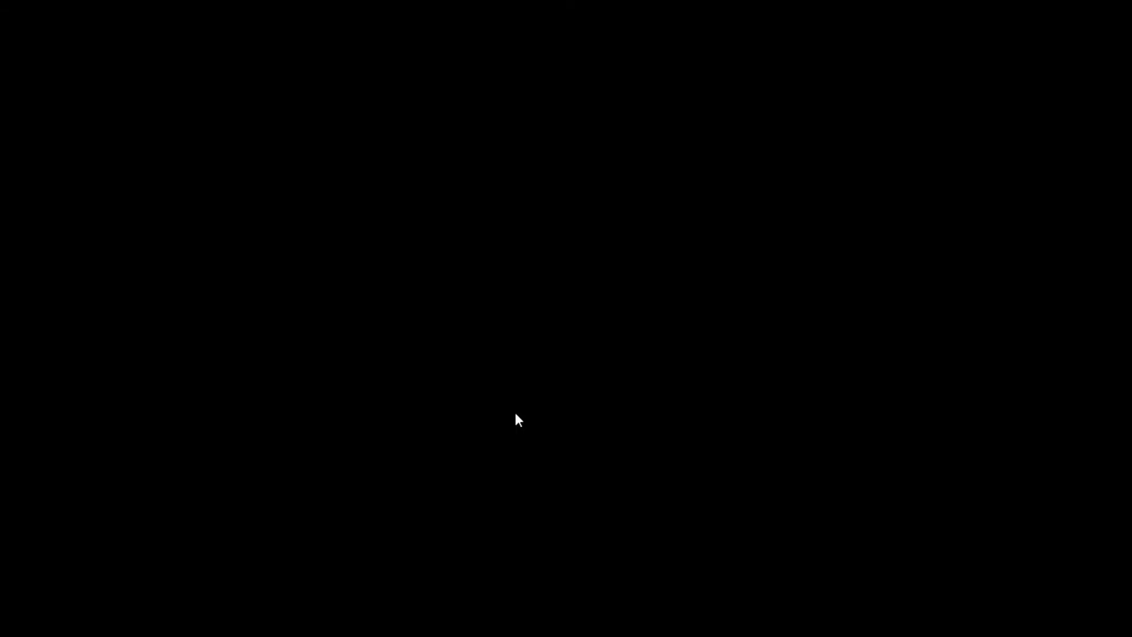
click(515, 413)
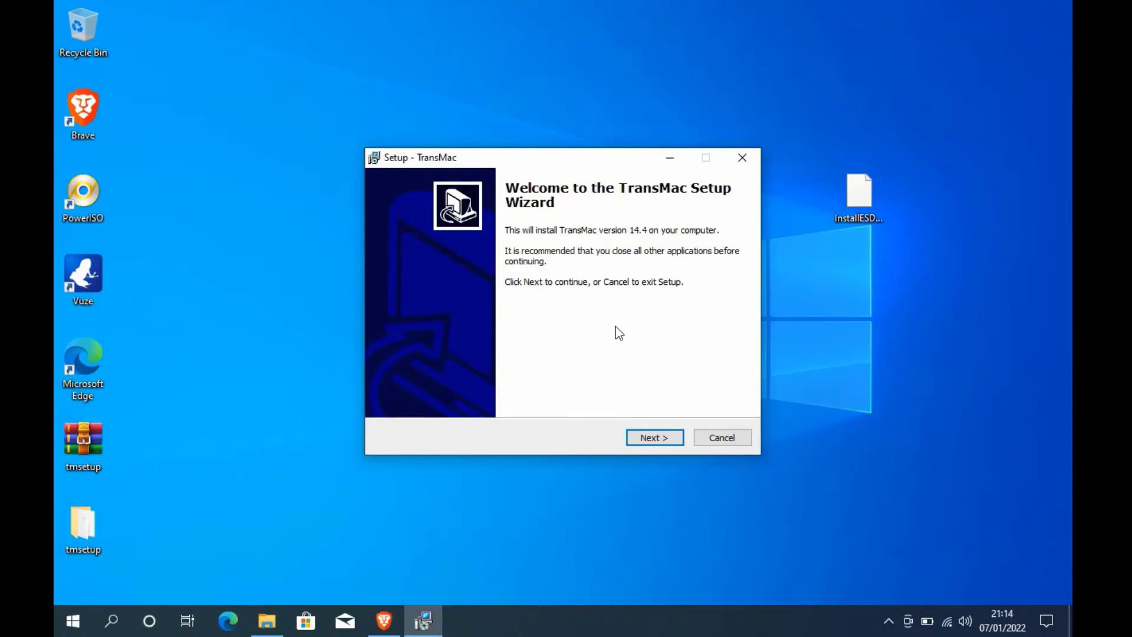
Accept the license, keep default folders, desktop icon and .dmg association, and install TransMac.
click(649, 437)
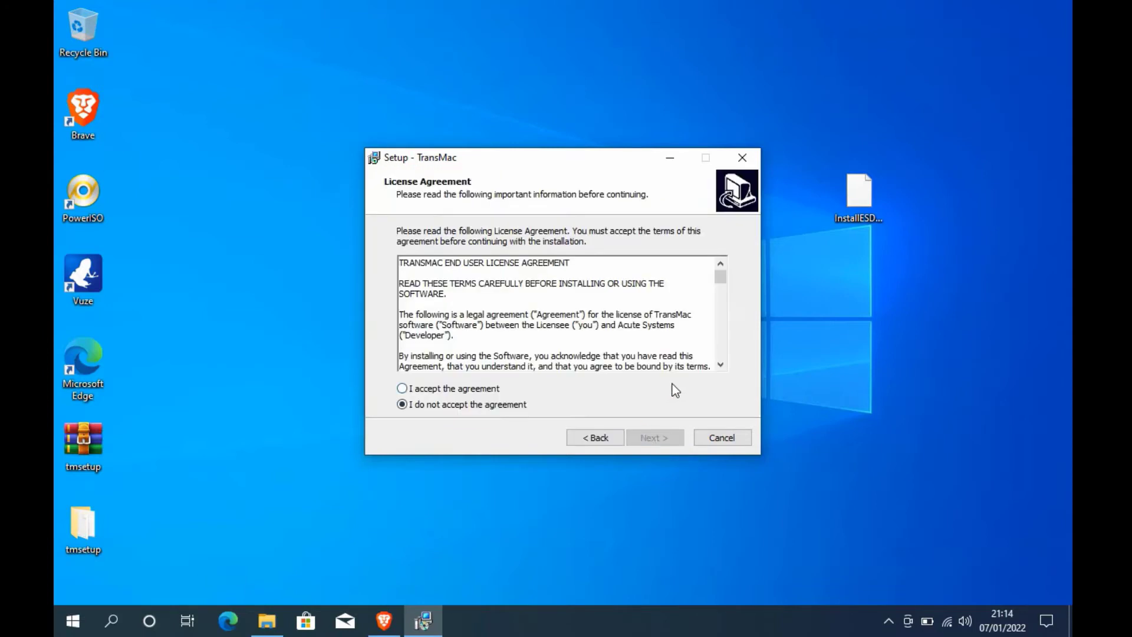
click(459, 388)
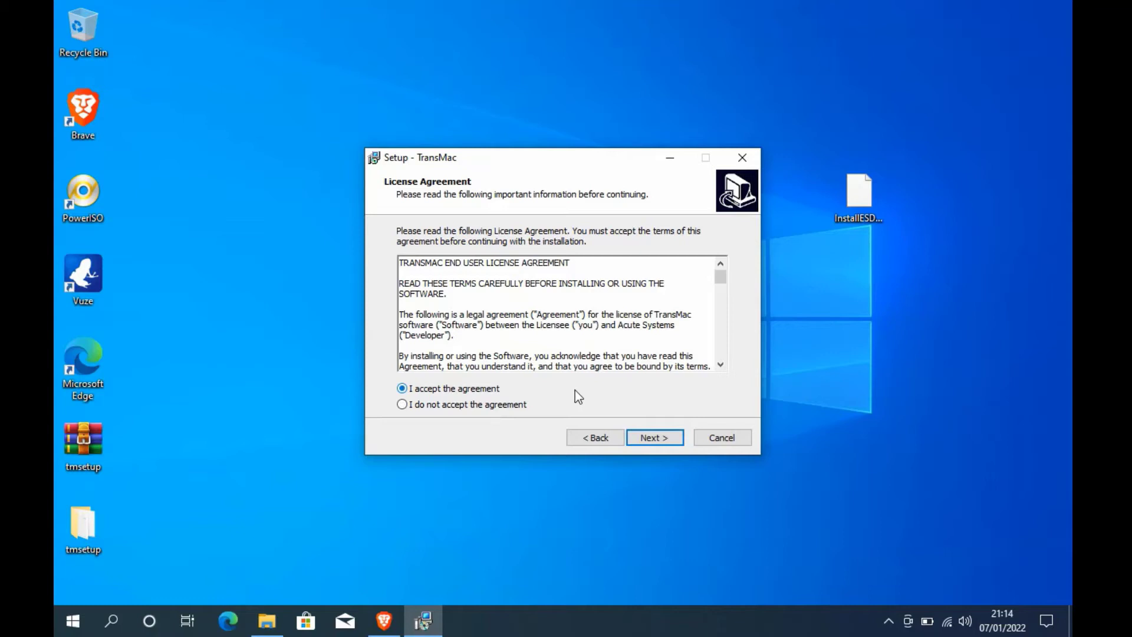
click(658, 435)
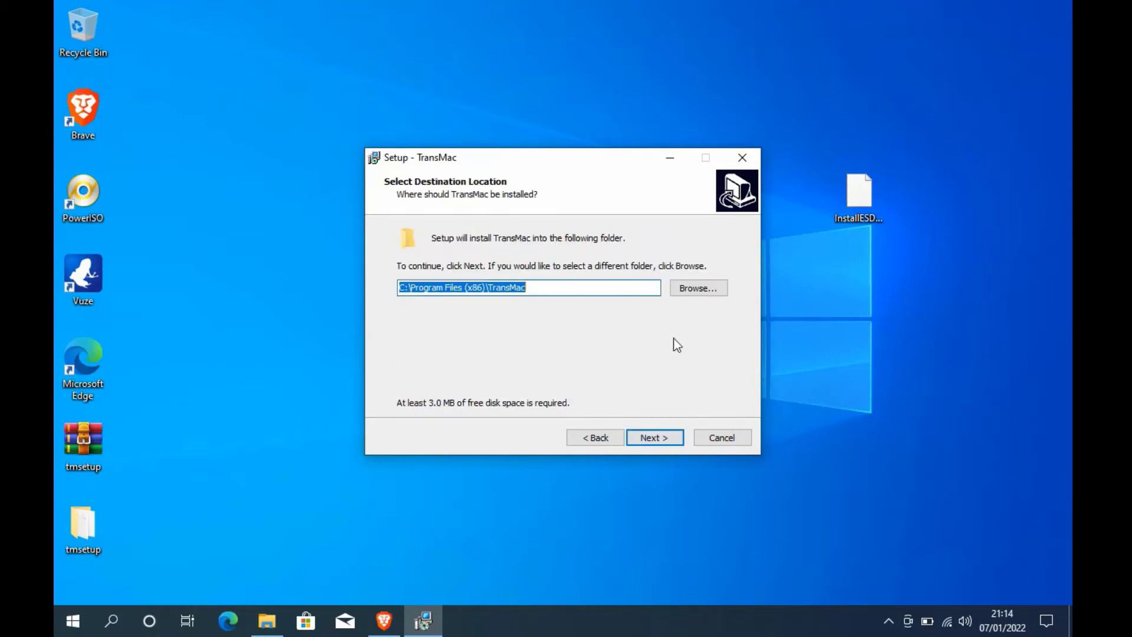
click(652, 438)
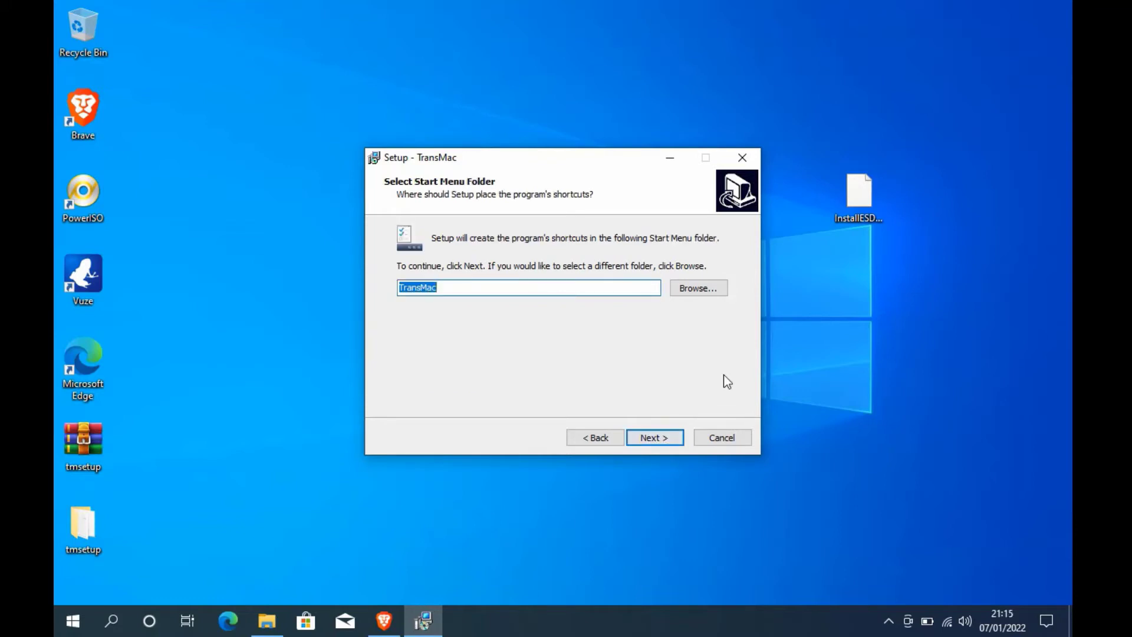
click(677, 441)
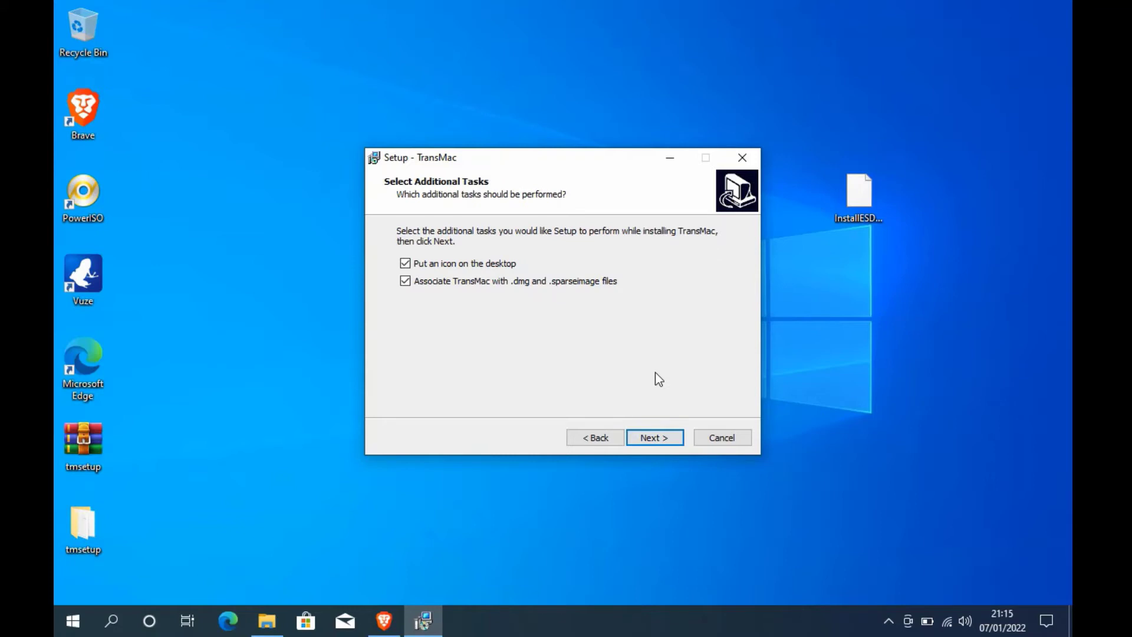
click(667, 445)
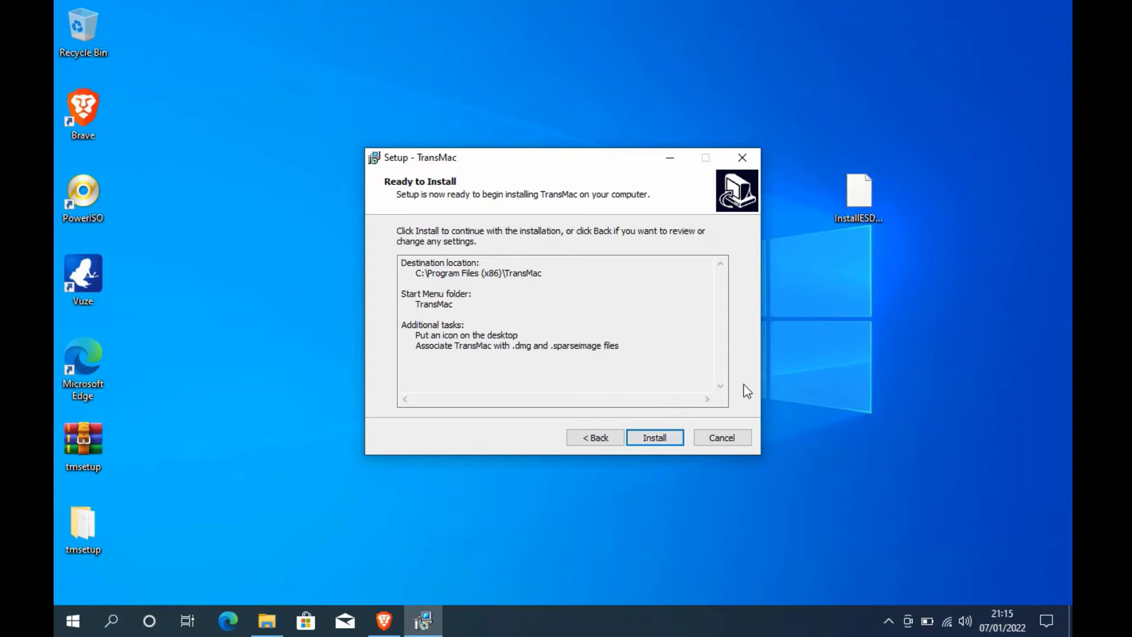
click(669, 437)
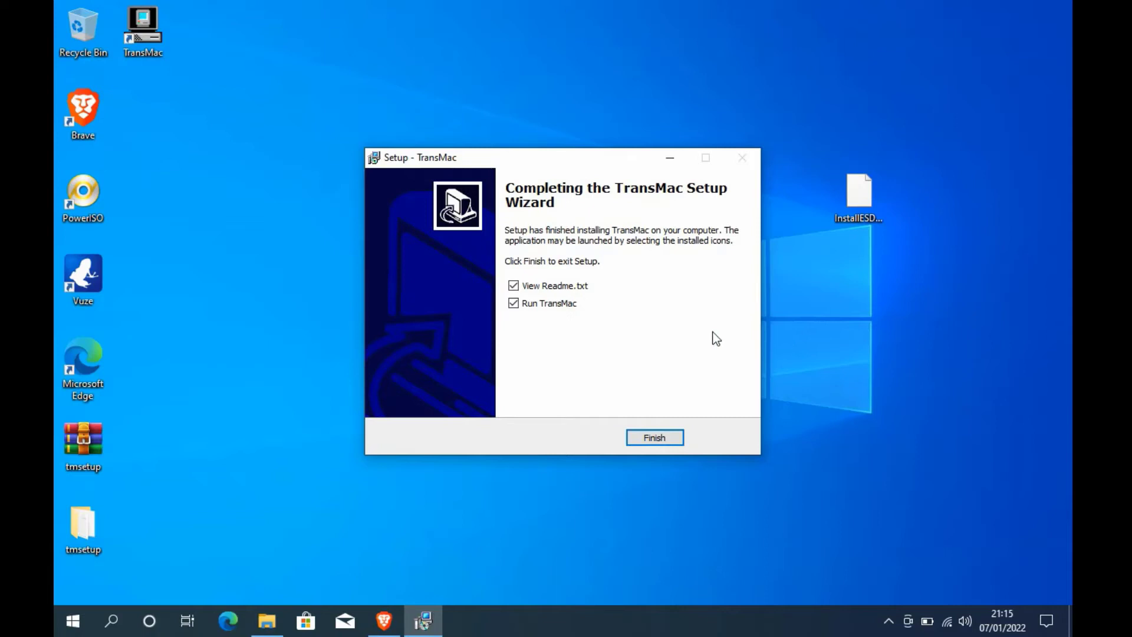
Finish setup without the readme or auto-launch, then run TransMac as administrator.
click(513, 285)
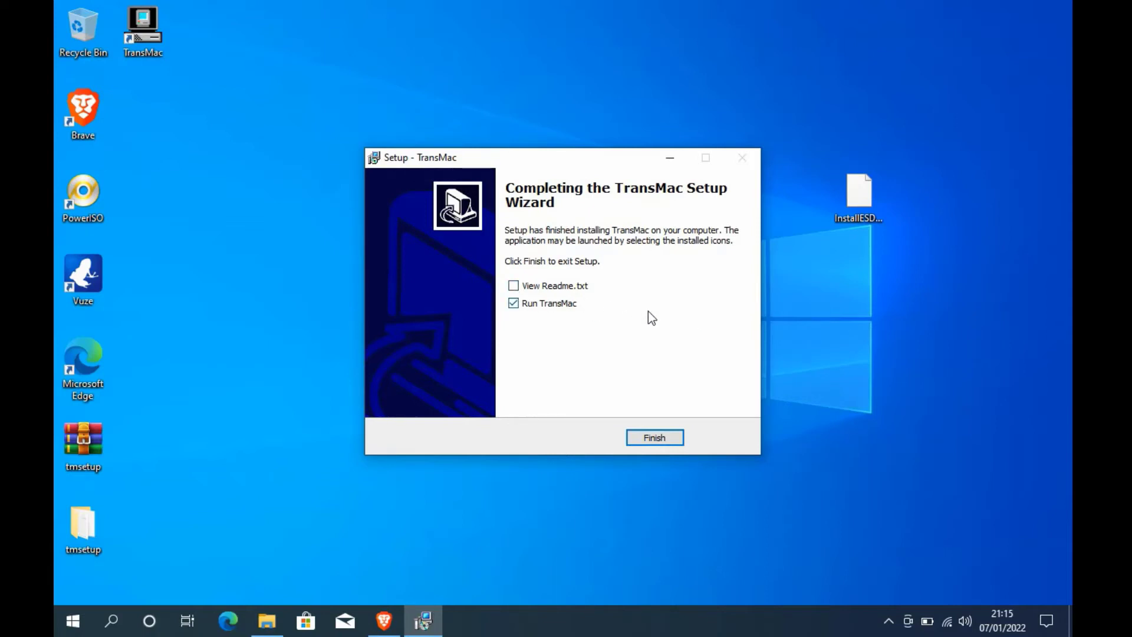
click(513, 303)
click(664, 435)
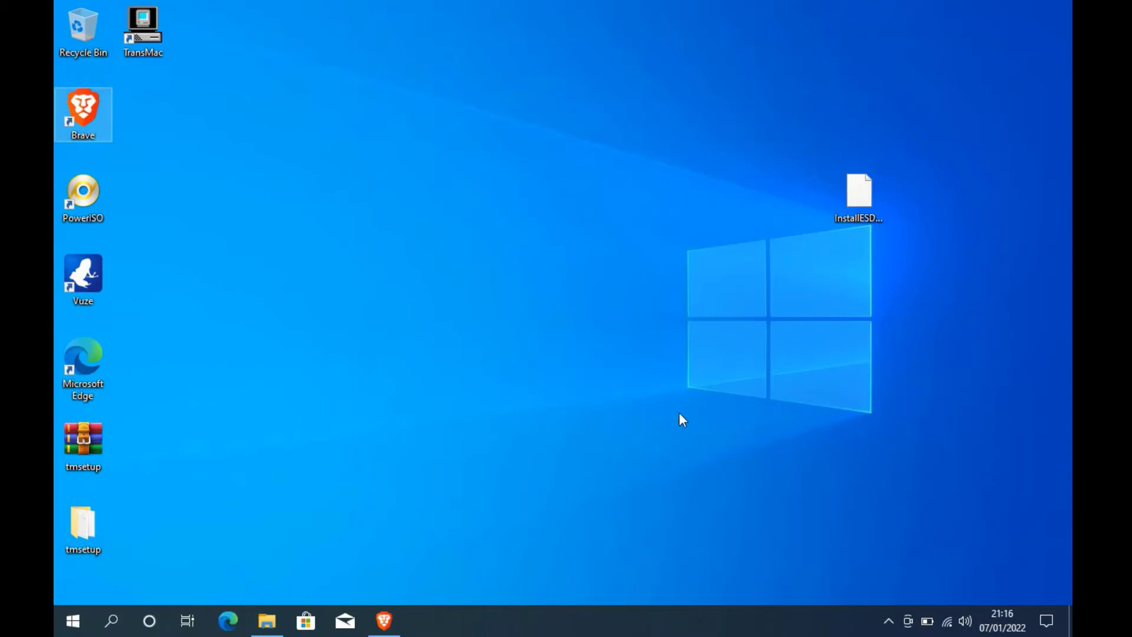
right_click(142, 29)
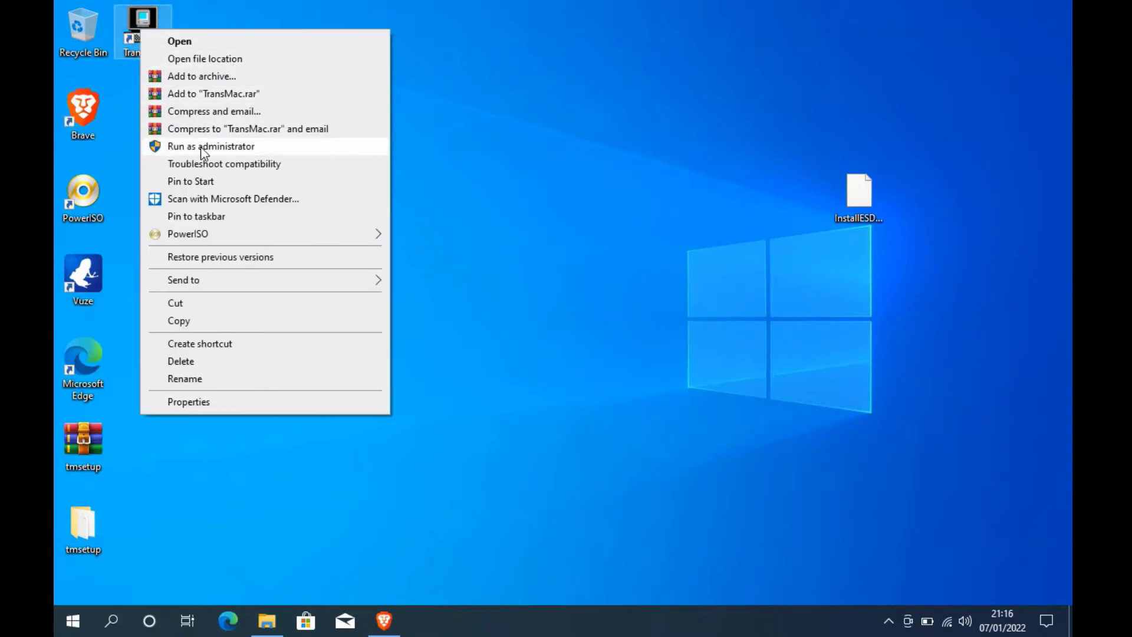
click(238, 147)
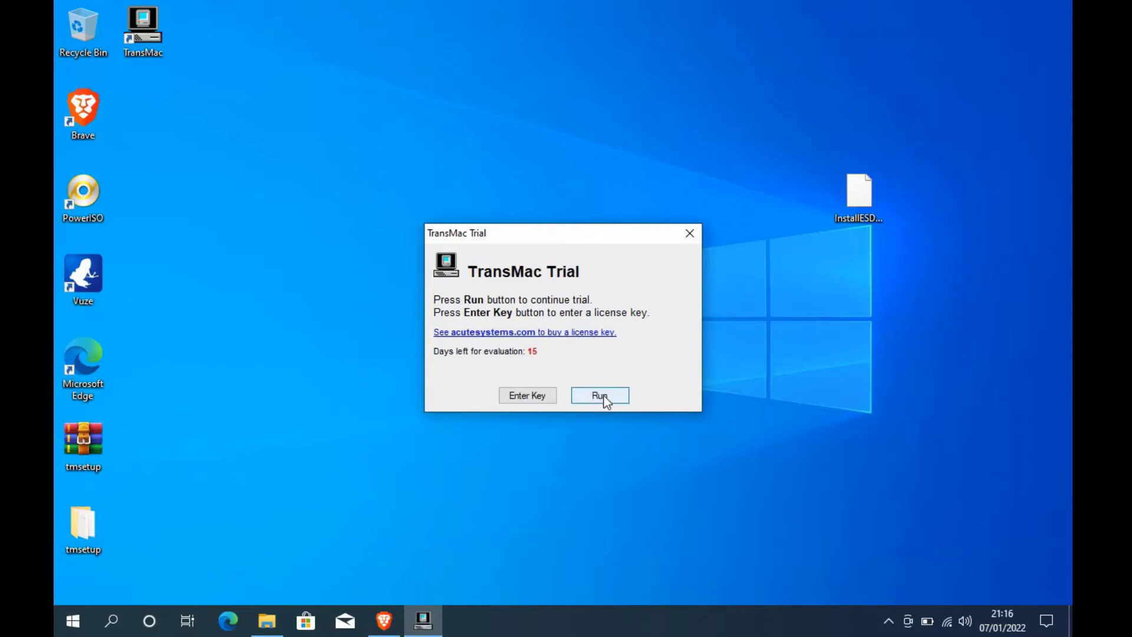
Continue the TransMac trial and move its main window to the desktop centre.
click(600, 396)
drag(449, 9, 591, 132)
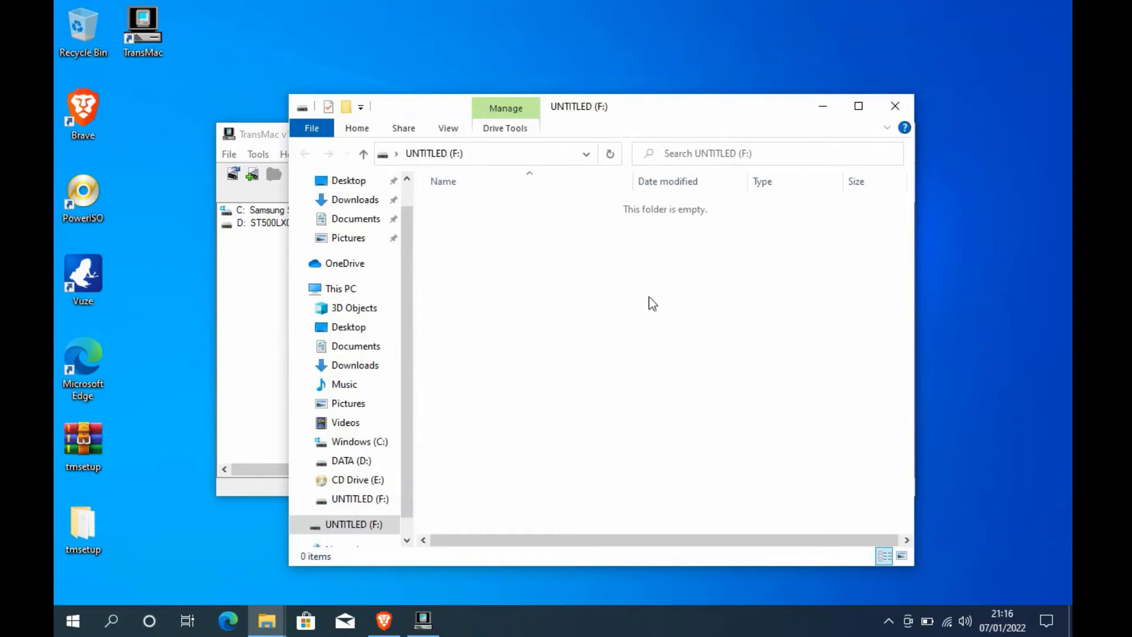
Close the empty UNTITLED (F:) window and refresh TransMac's drives to show the F: USB drive.
click(893, 104)
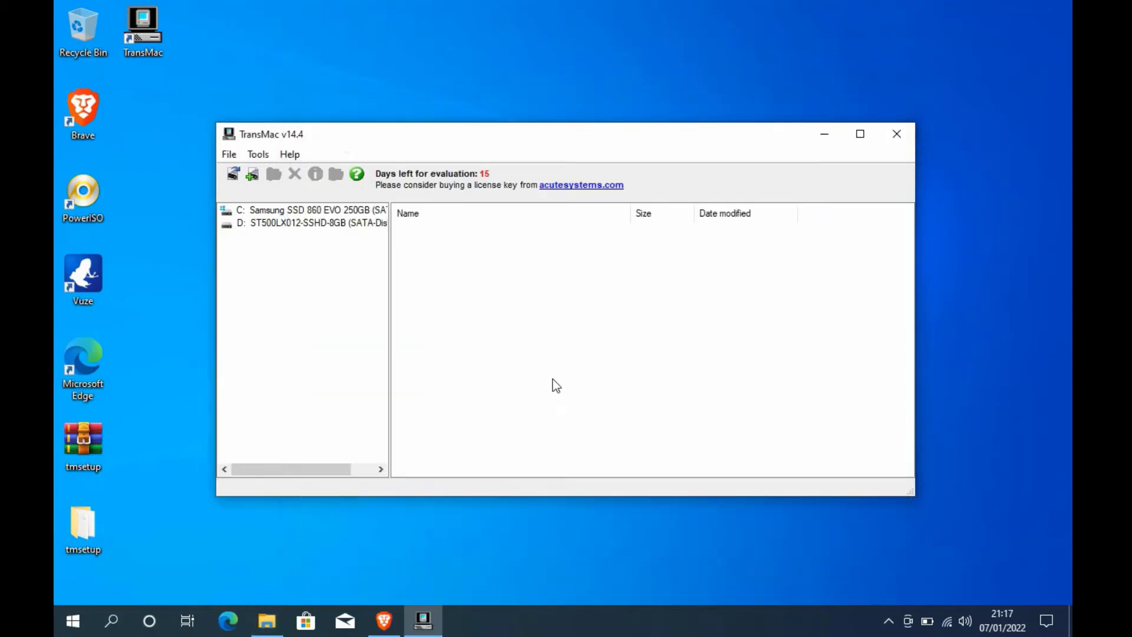
right_click(304, 326)
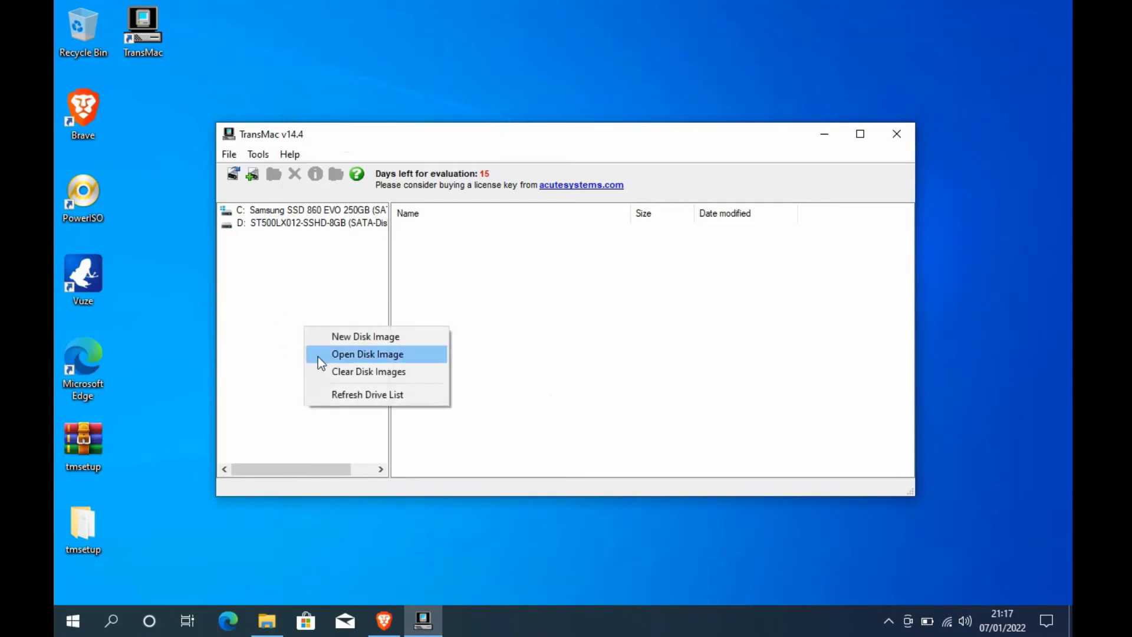
click(419, 393)
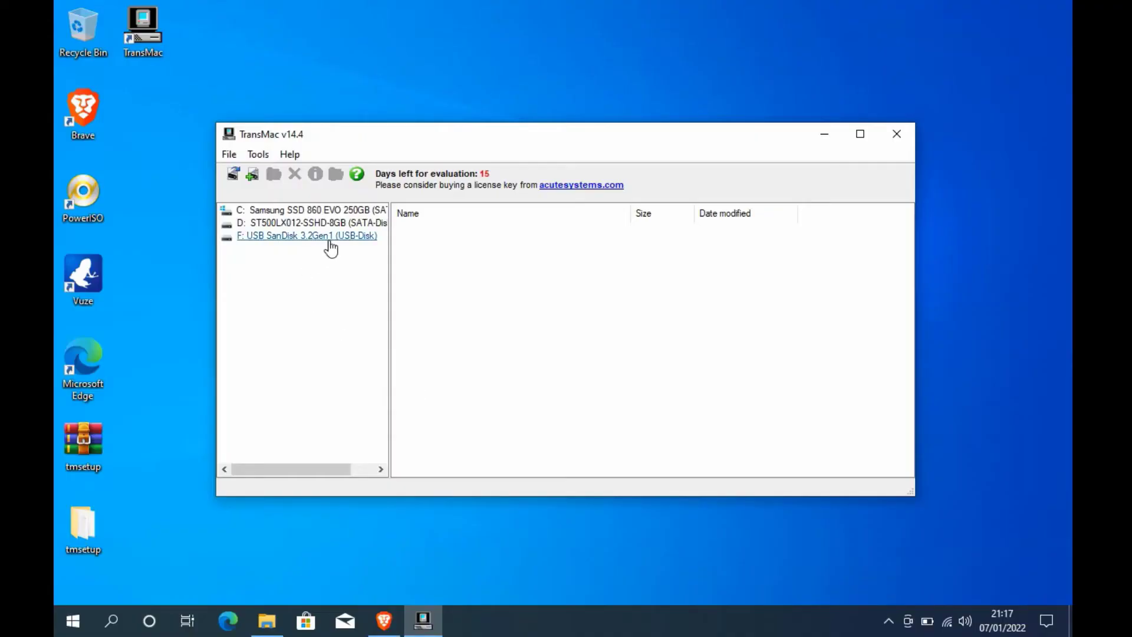
right_click(329, 241)
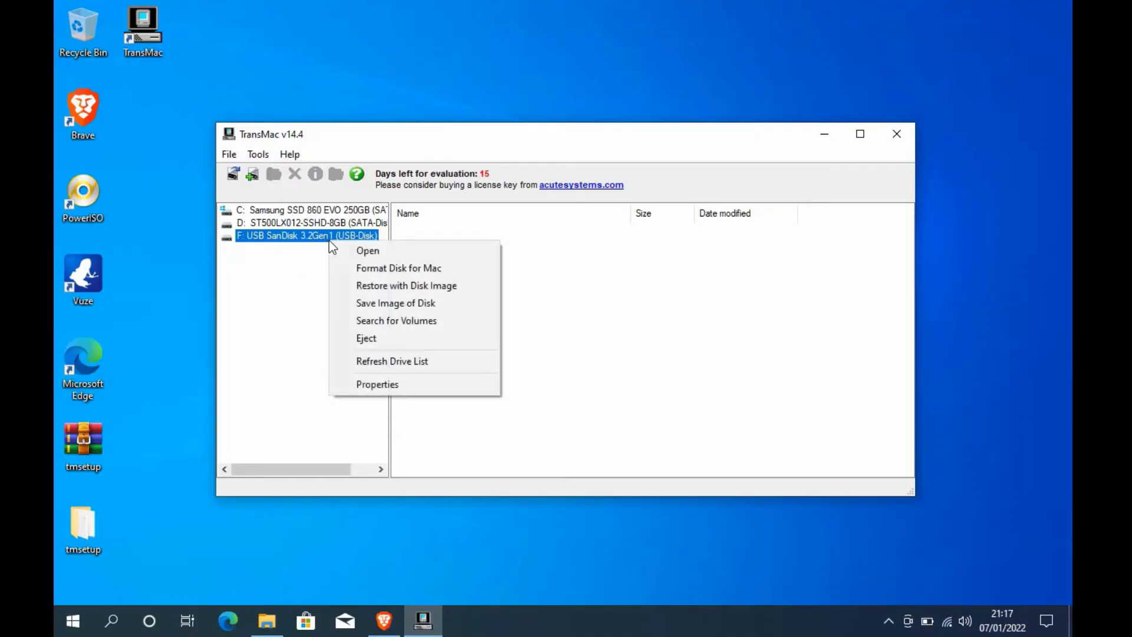
Restore F: with a disk image, accepting the overwrite and choosing InstallESD.dmg from the Desktop.
click(452, 285)
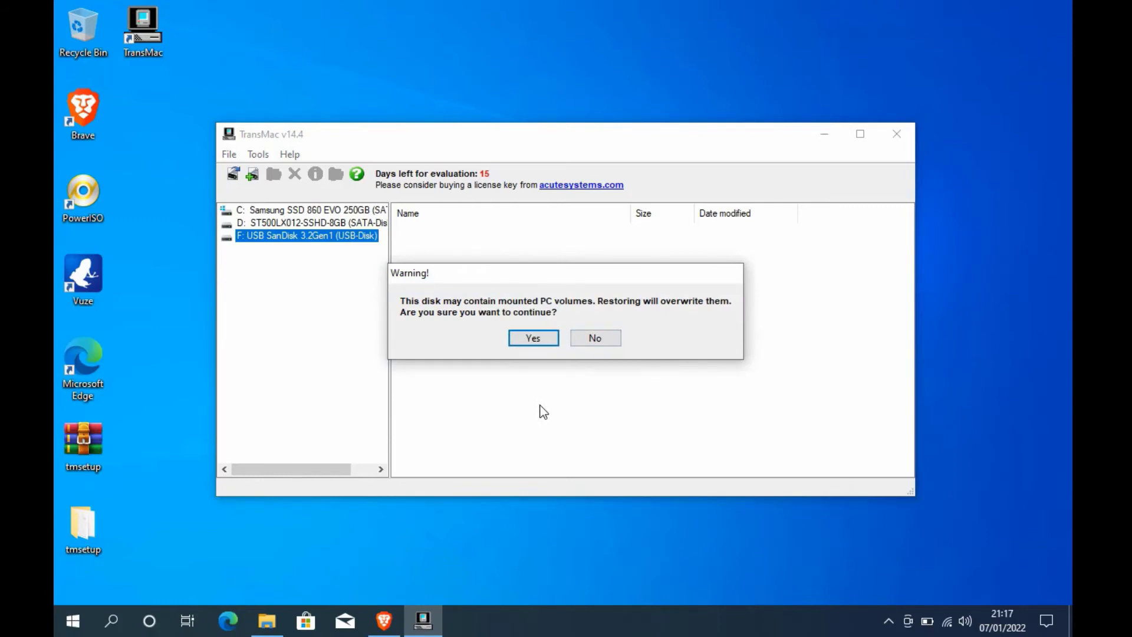
click(534, 341)
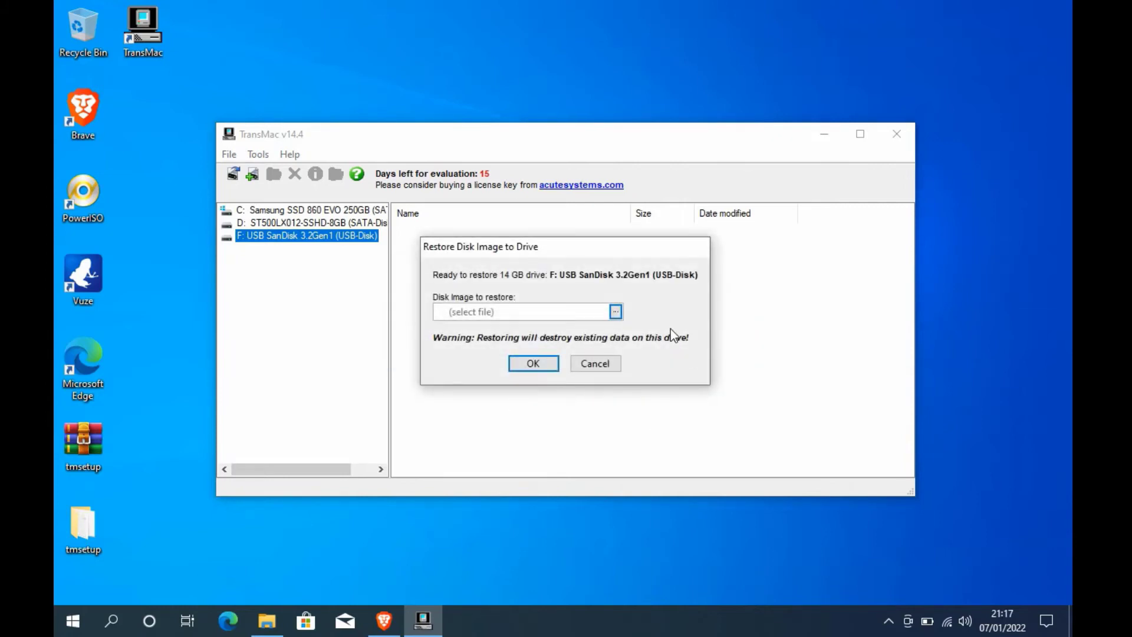
click(619, 312)
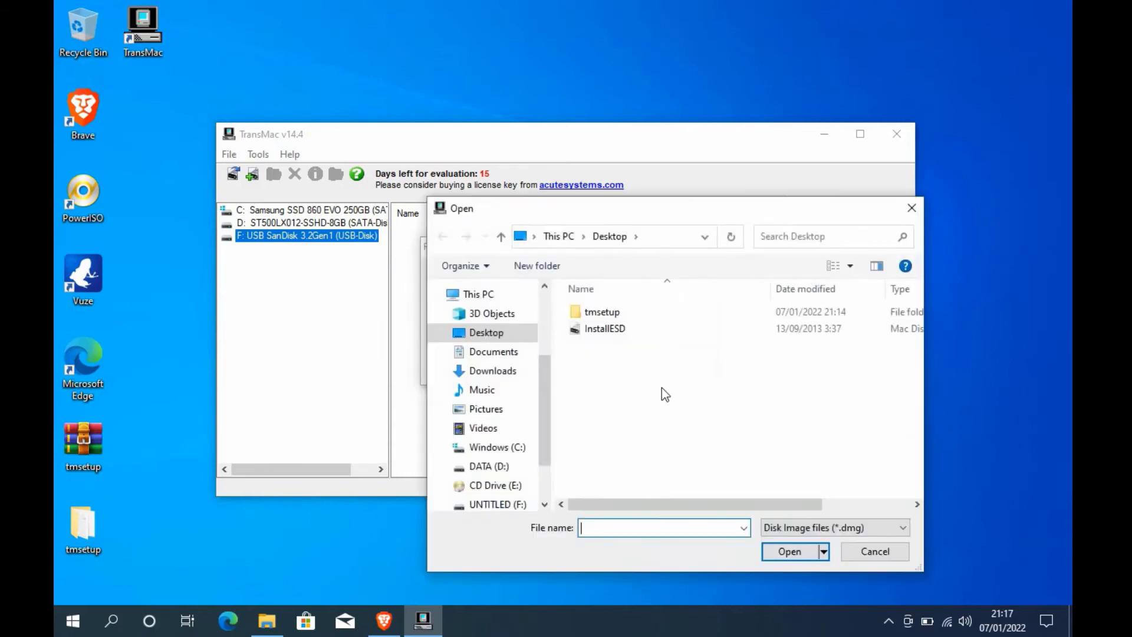
click(624, 329)
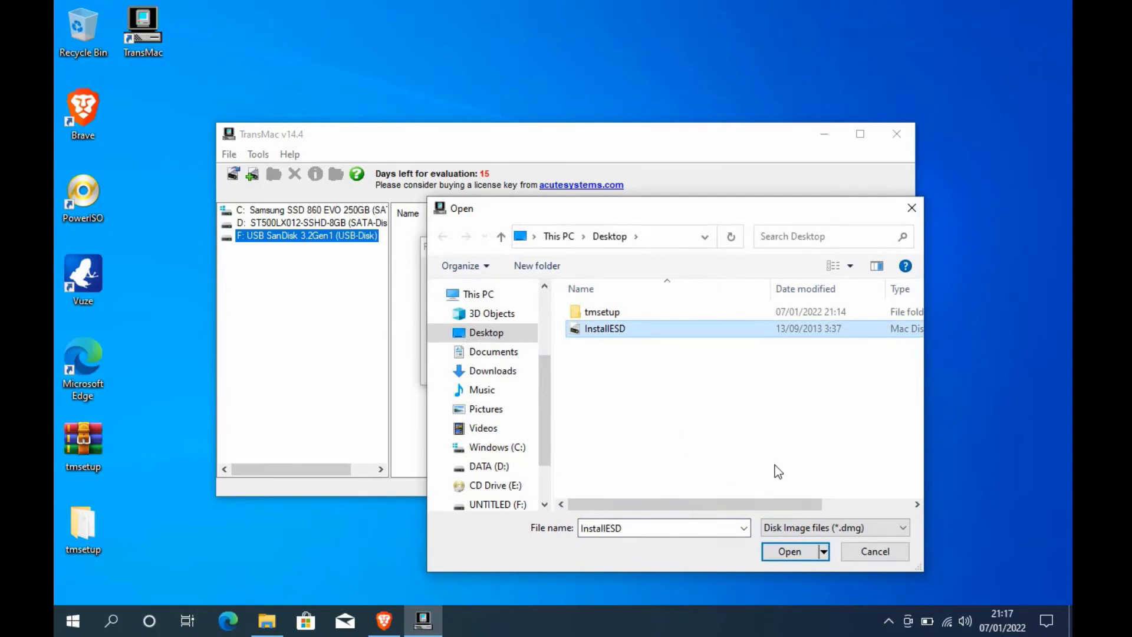
click(790, 551)
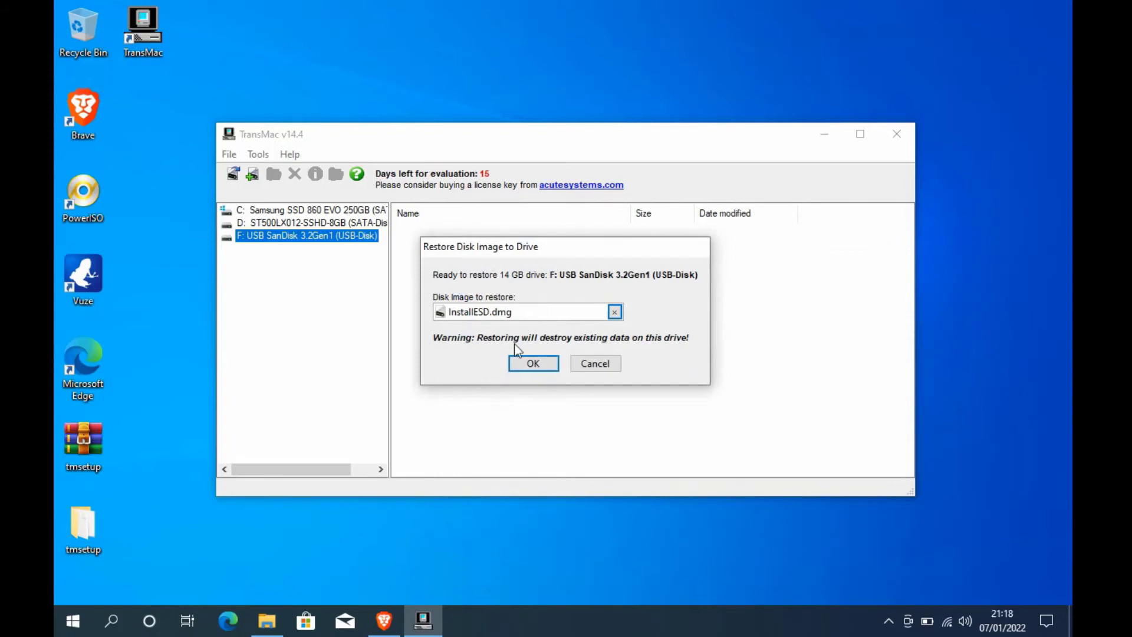
click(533, 362)
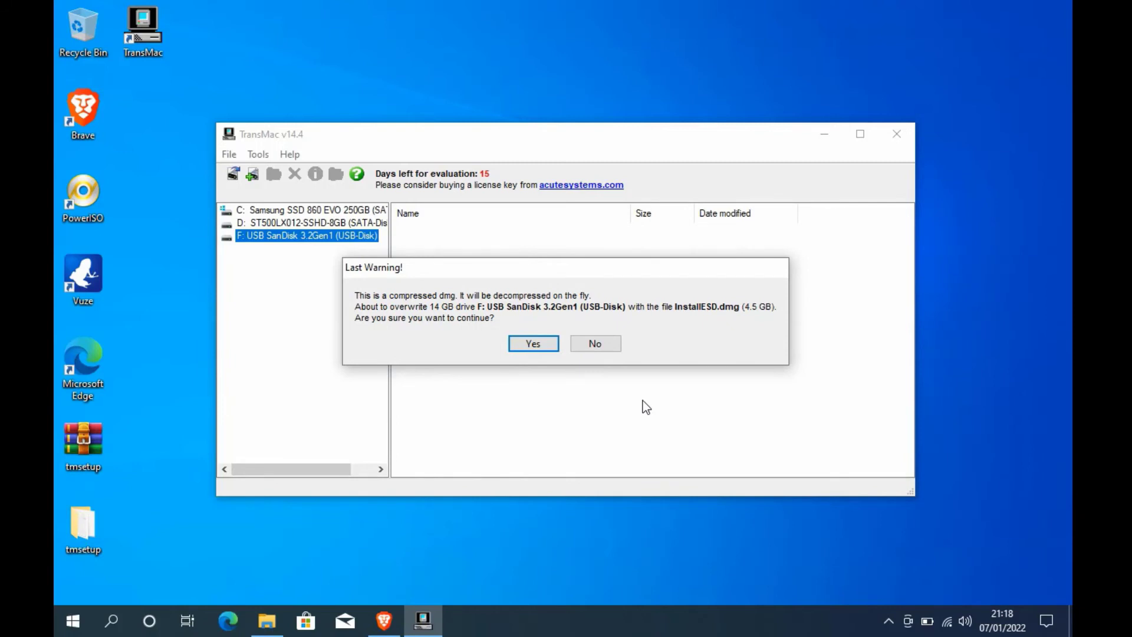
Confirm overwriting the 14 GB F: drive and let InstallESD.dmg finish restoring.
click(525, 345)
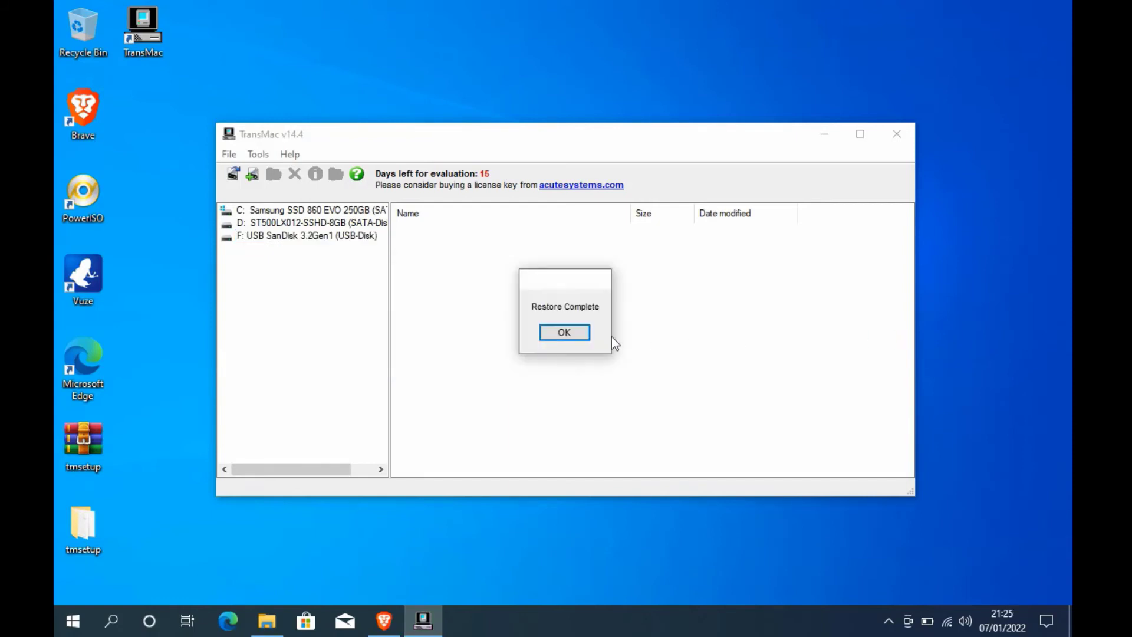
Dismiss Restore Complete and browse F: > Mac OS X Install ESD to Install OS X Mountain Lion.app.
click(565, 333)
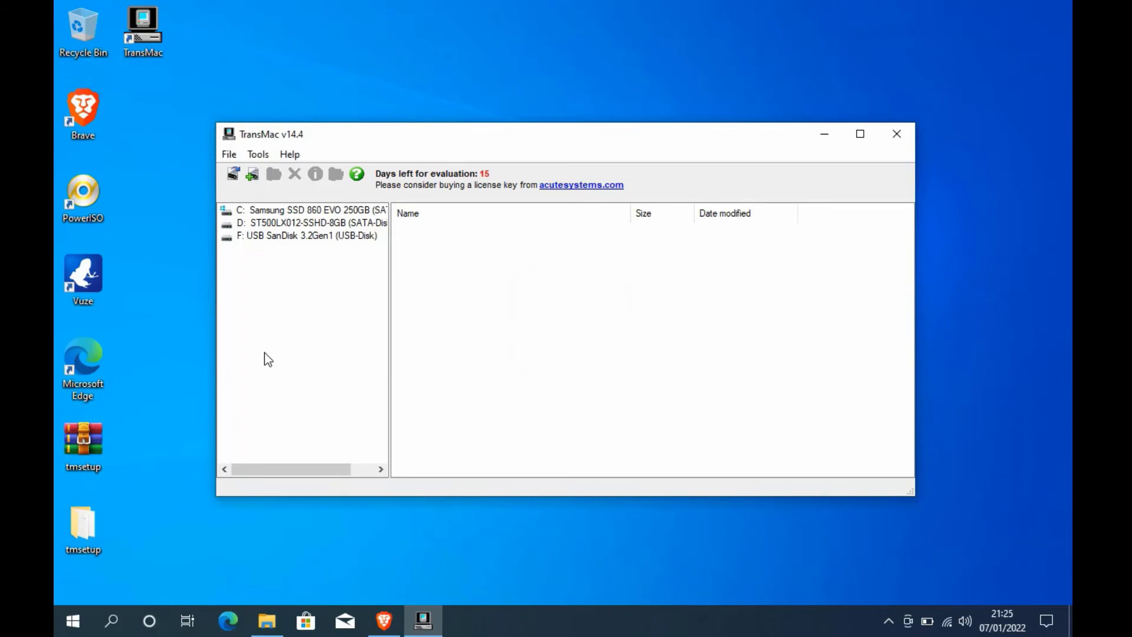
click(294, 239)
click(296, 248)
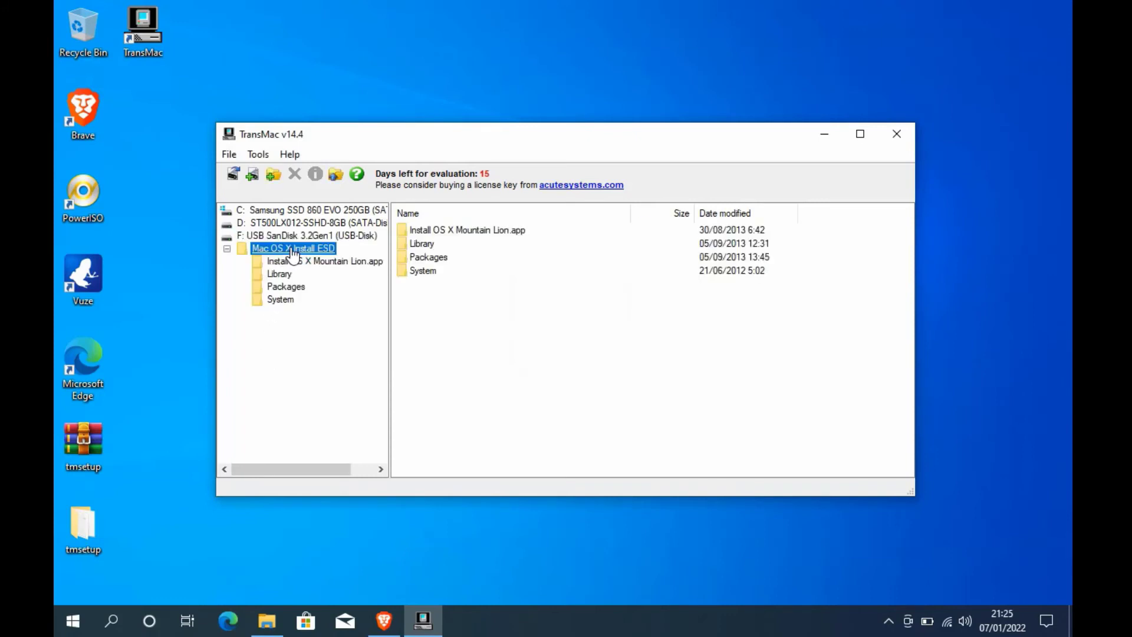
click(519, 231)
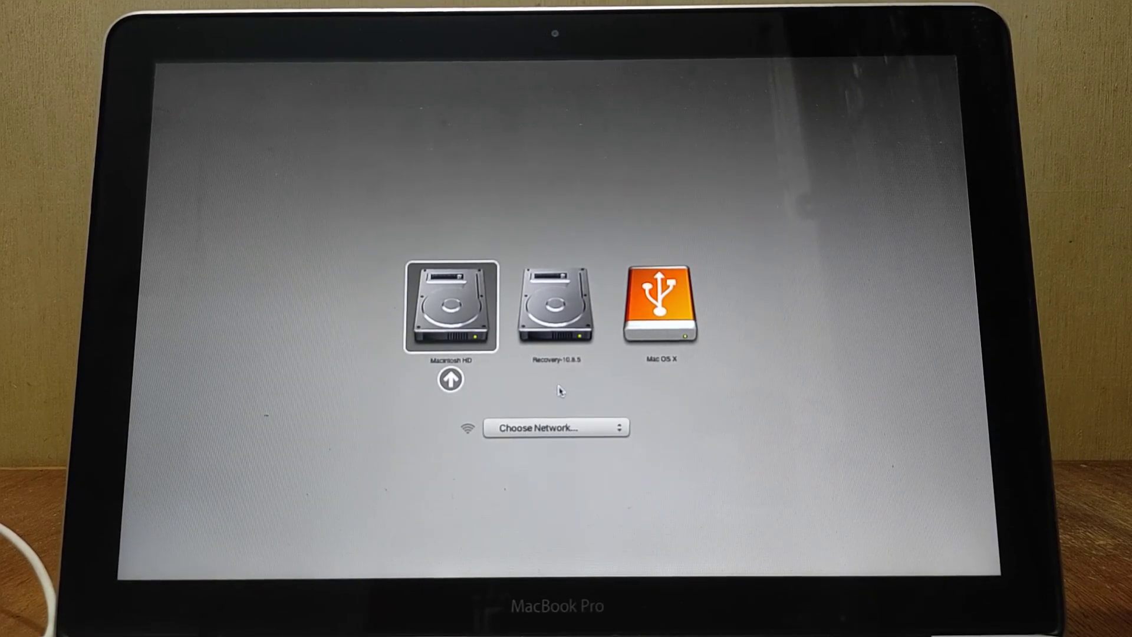
Select the orange Mac OS X USB drive in Startup Manager and boot from it.
key(Right)
key(Right)
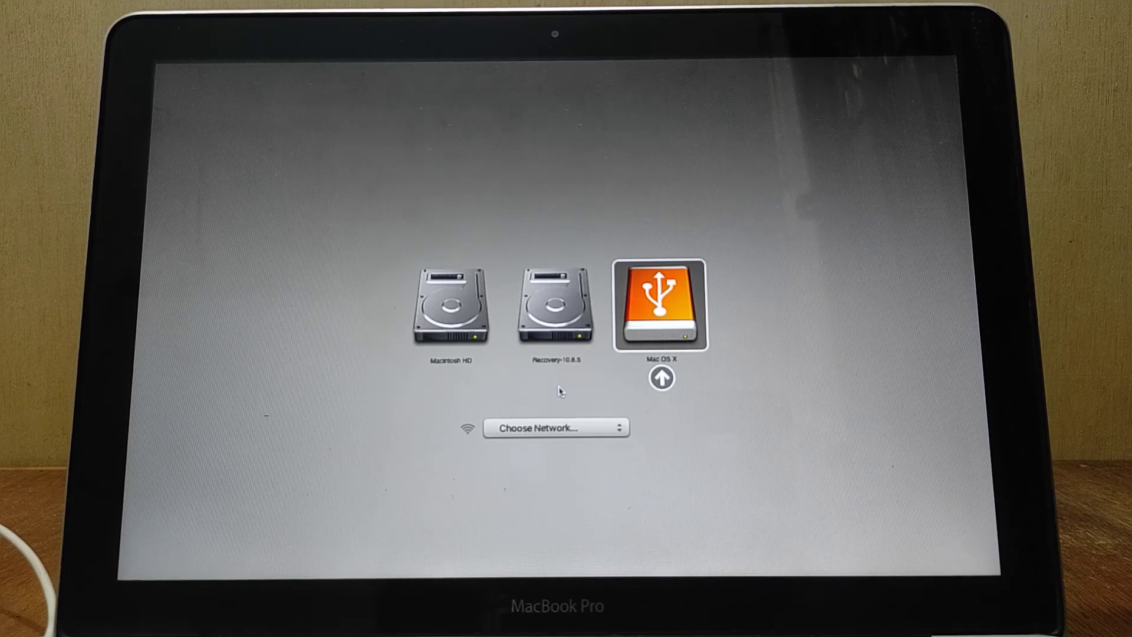
key(Return)
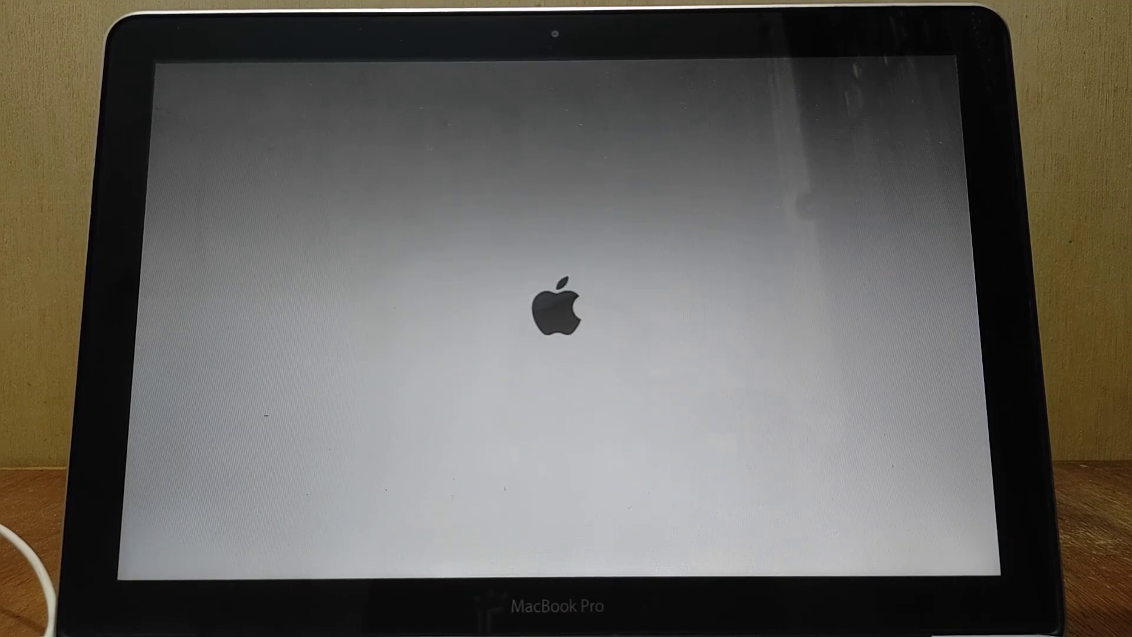